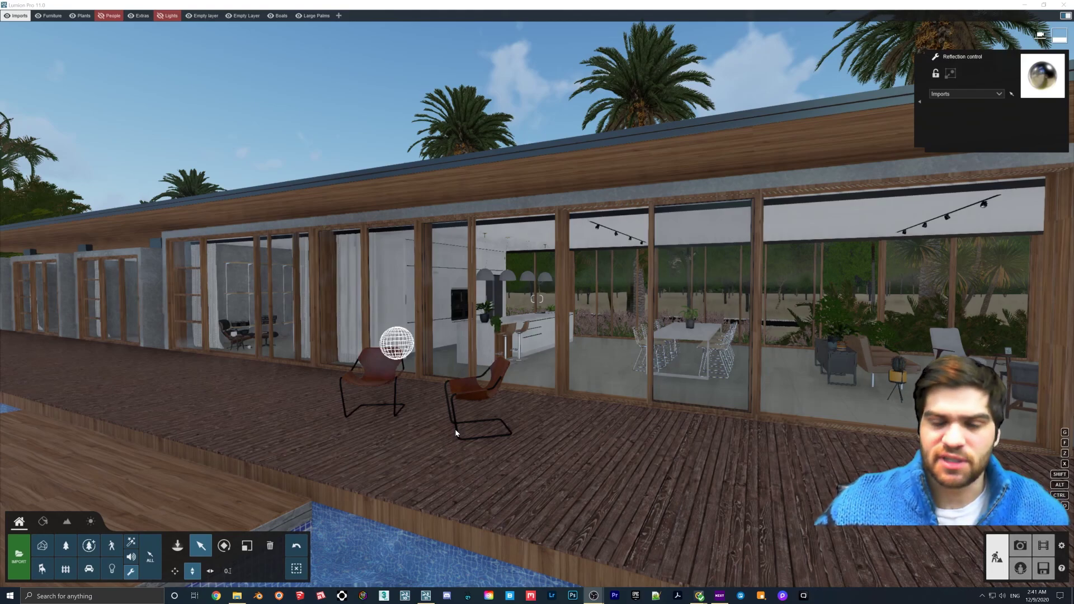
# - Delete the reflection control beside the rear leather chair on the terrace
pyautogui.click(398, 374)
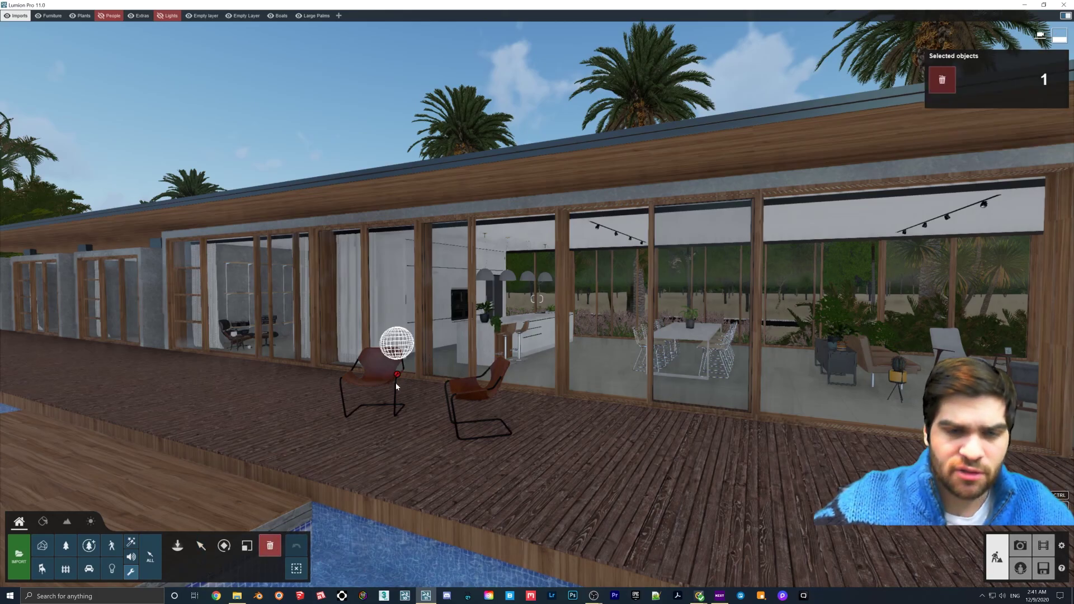
pyautogui.press('Delete')
pyautogui.moveTo(398, 379); pyautogui.dragTo(397, 379, button='right')
pyautogui.scroll(4, 521, 340)
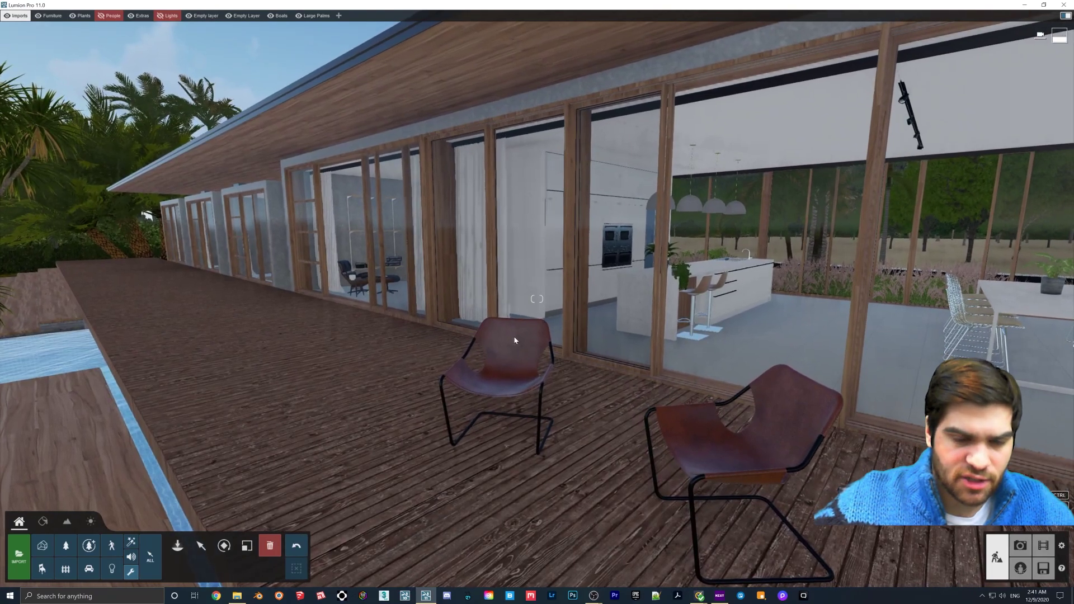
pyautogui.scroll(3, 520, 340)
pyautogui.scroll(-3, 520, 339)
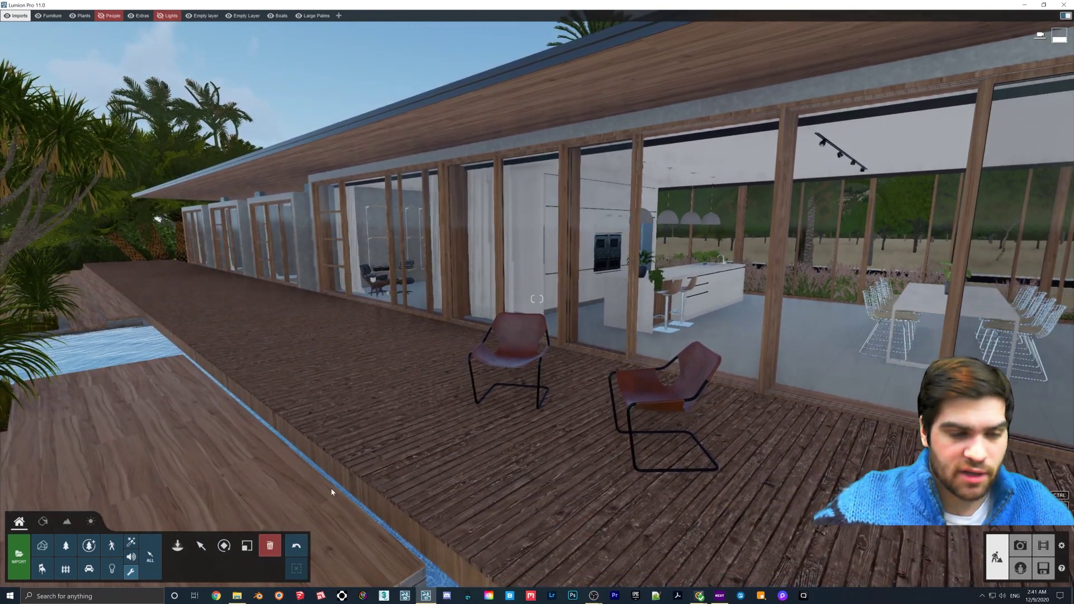
# - Place a reflection control on the terrace deck in front of the rear leather chair
pyautogui.click(178, 546)
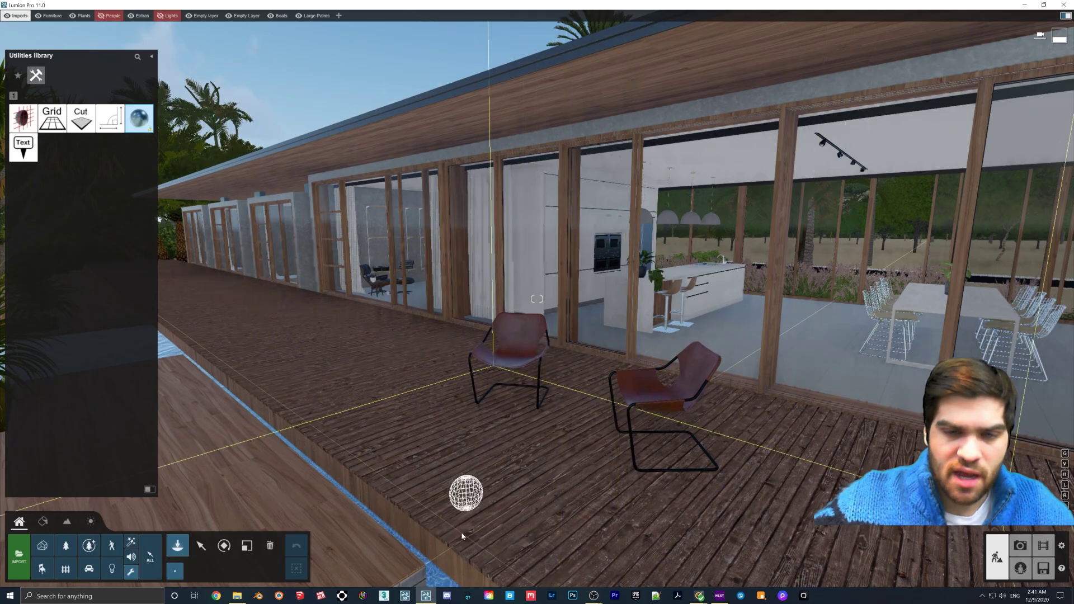
pyautogui.scroll(-5, 475, 467)
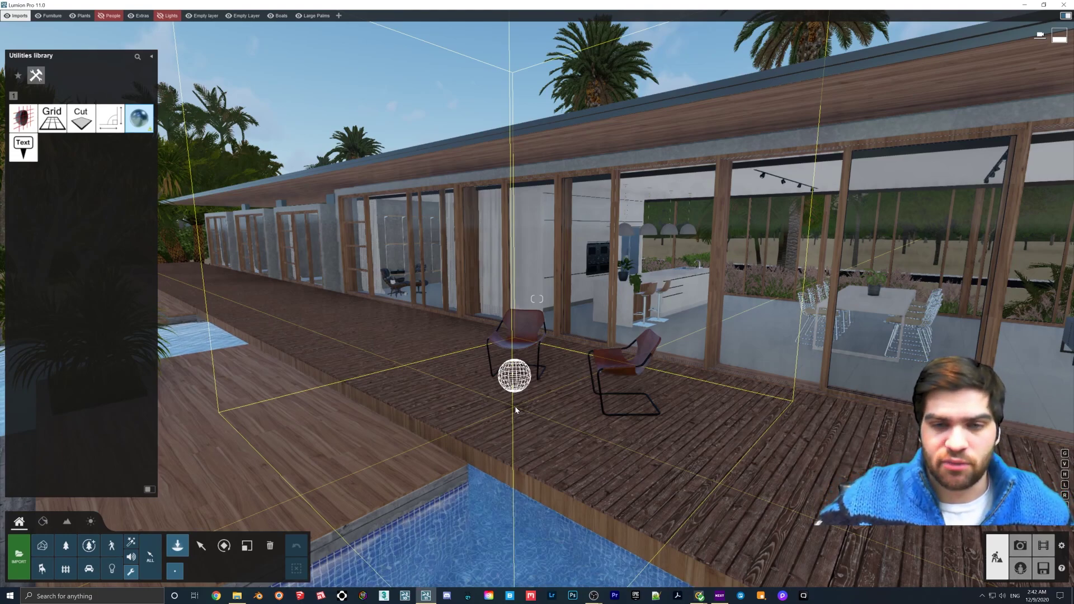
pyautogui.moveTo(526, 409); pyautogui.dragTo(499, 402)
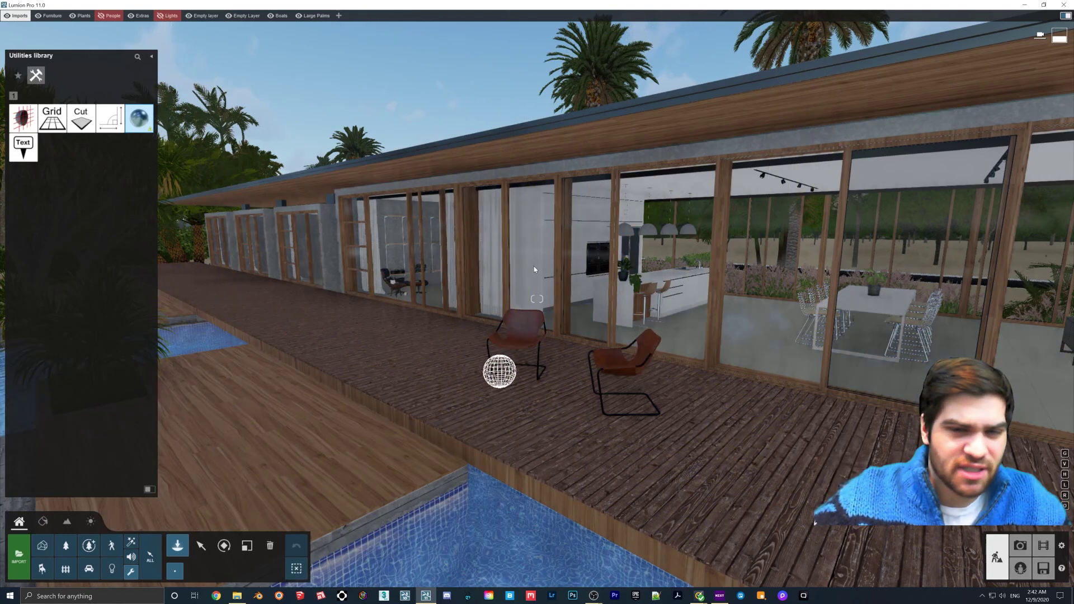
# - Move the reflection control back beside the rear chair, close to the glazing, and check the view in Photo mode
pyautogui.click(201, 545)
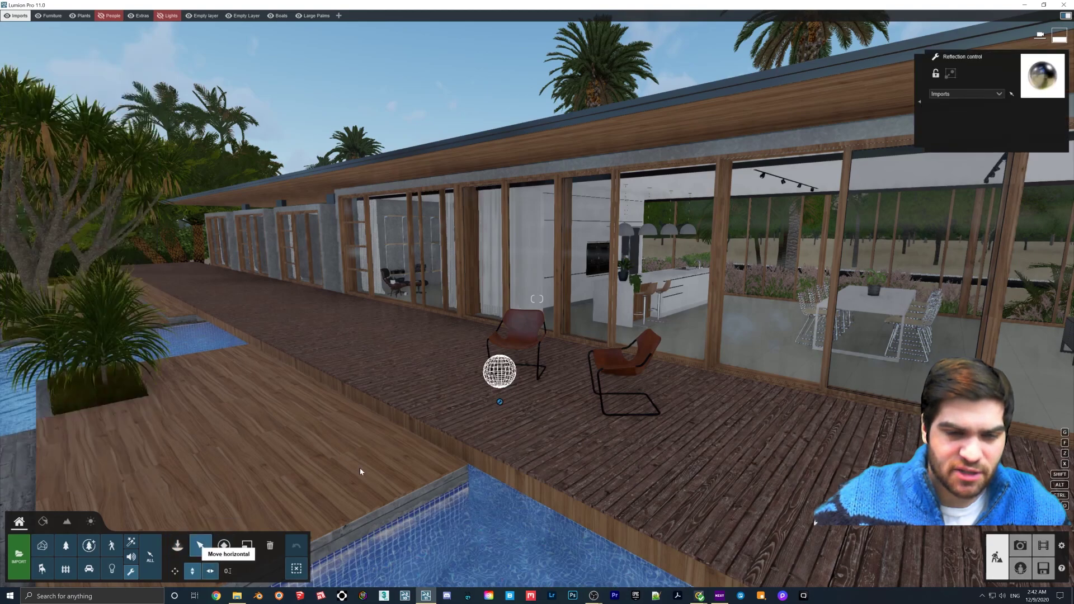
pyautogui.moveTo(501, 414); pyautogui.dragTo(506, 380)
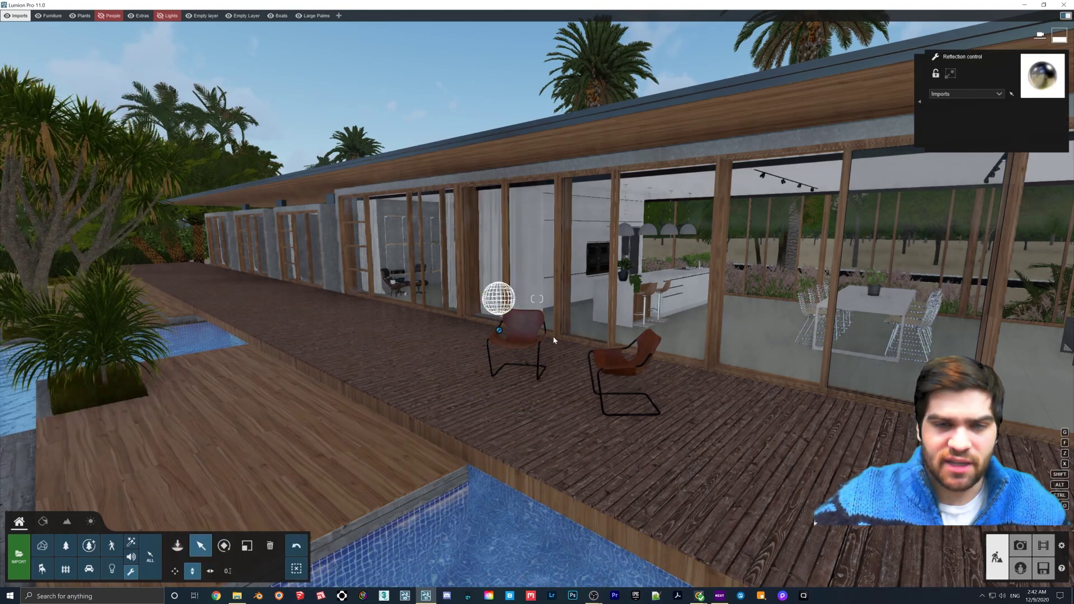
pyautogui.moveTo(517, 379); pyautogui.dragTo(392, 380, button='right')
pyautogui.moveTo(403, 336); pyautogui.dragTo(547, 340, button='right')
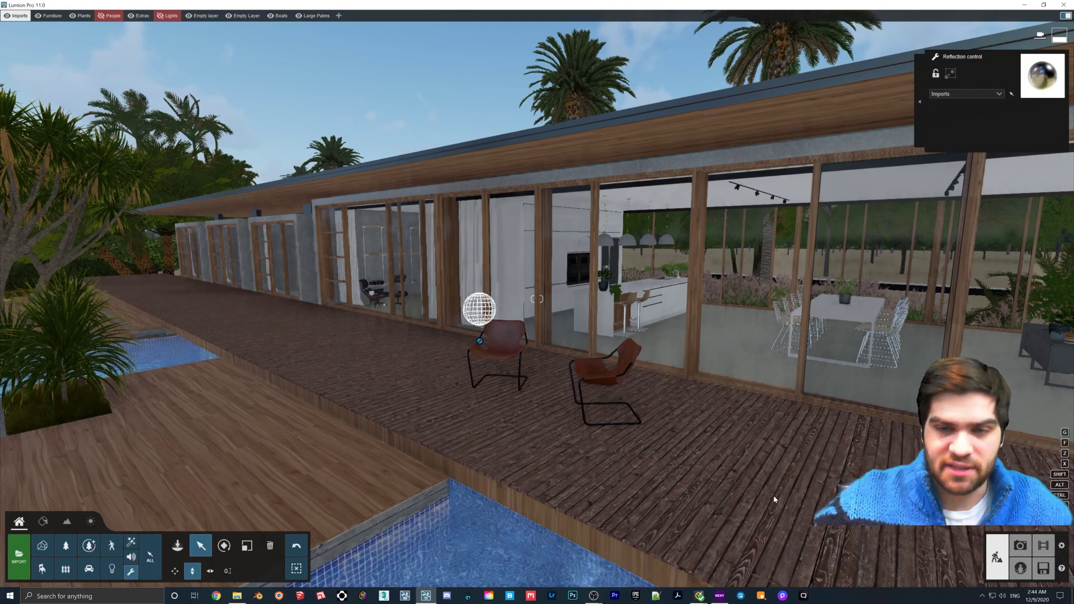
pyautogui.click(1025, 549)
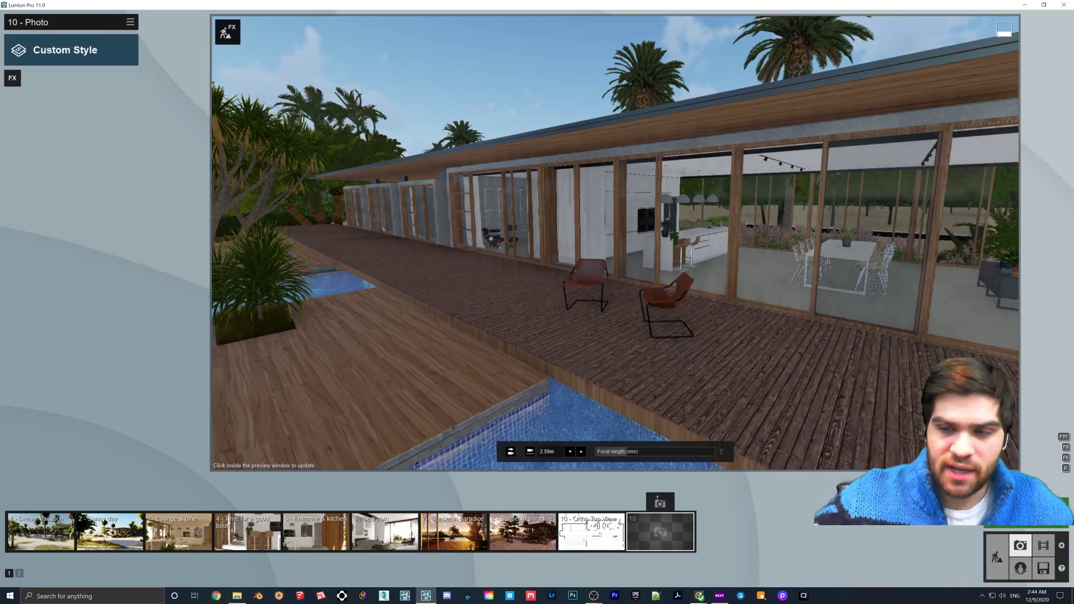
pyautogui.press('Escape')
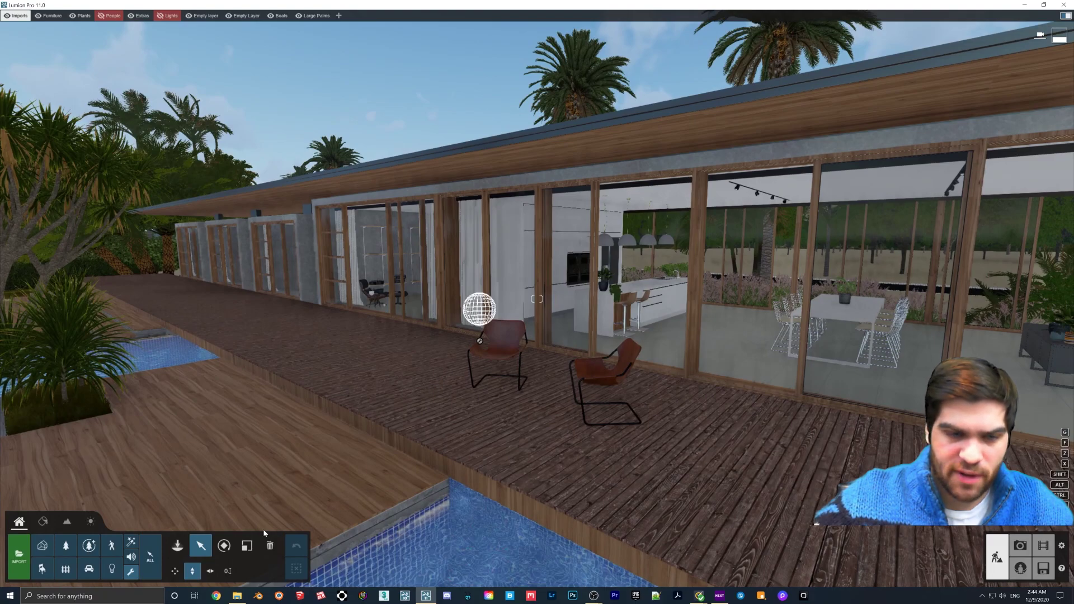
# - Delete the reflection control next to the rear chair and check the view without it in Photo mode
pyautogui.click(270, 546)
pyautogui.click(479, 309)
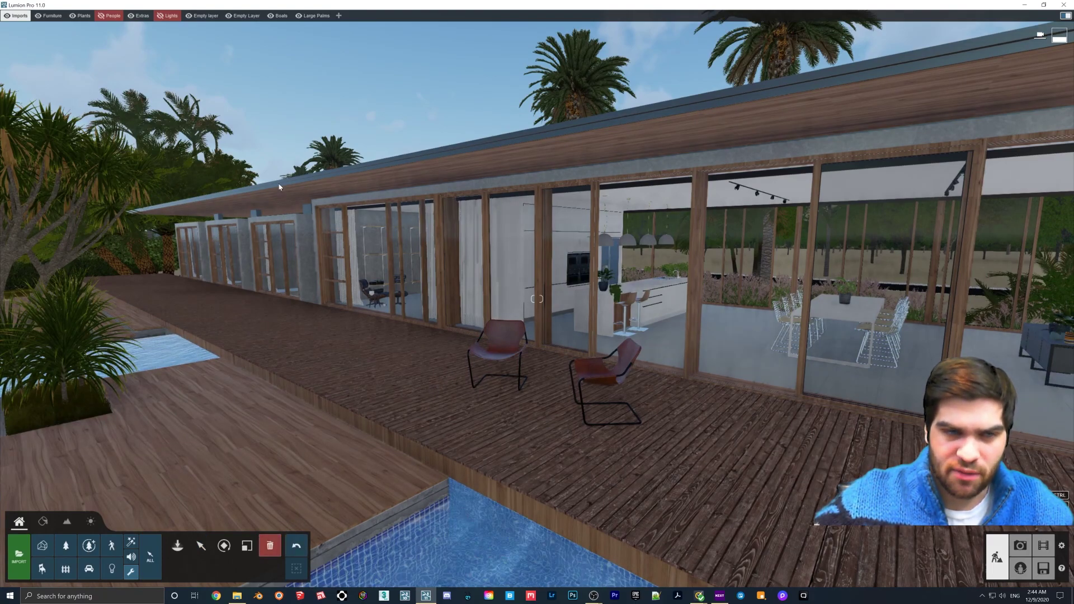
pyautogui.click(1020, 545)
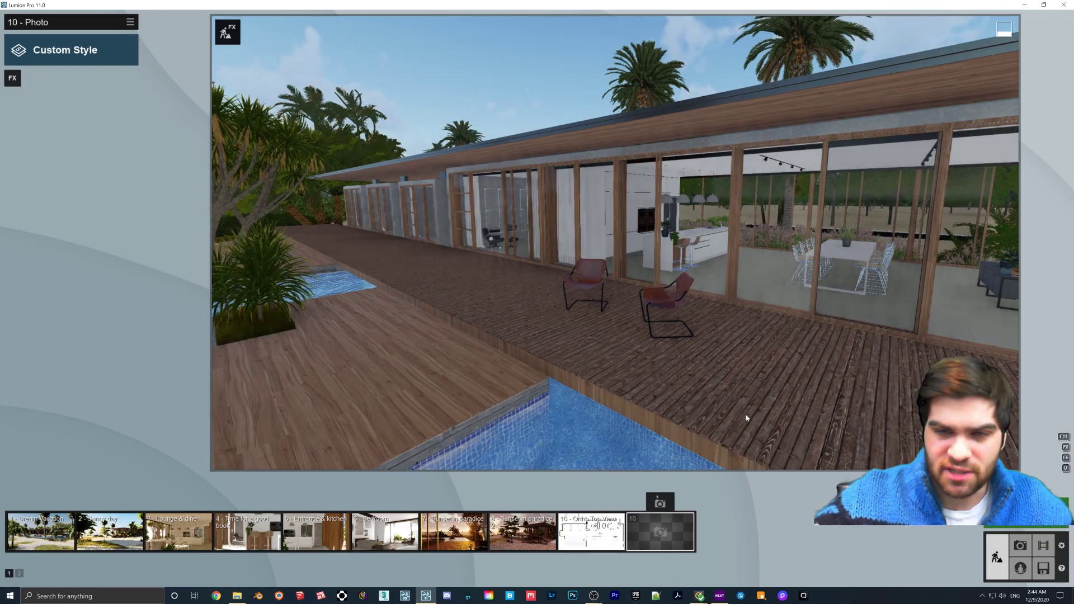
pyautogui.click(997, 558)
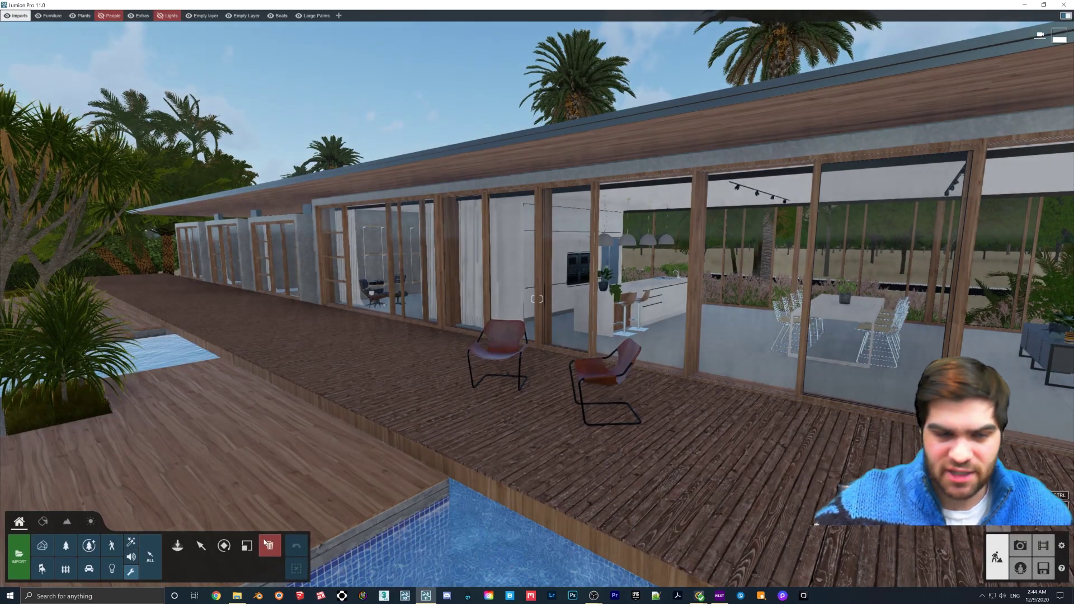
# - Place a new reflection control on the deck in front of the rear chair and open the view in Photo mode
pyautogui.click(177, 546)
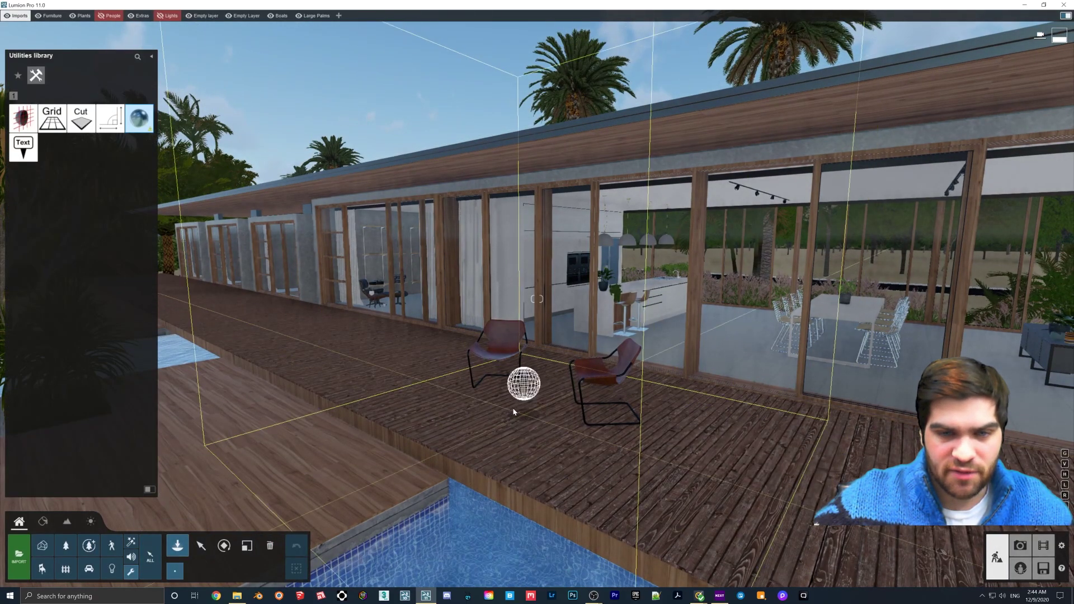
pyautogui.click(511, 377)
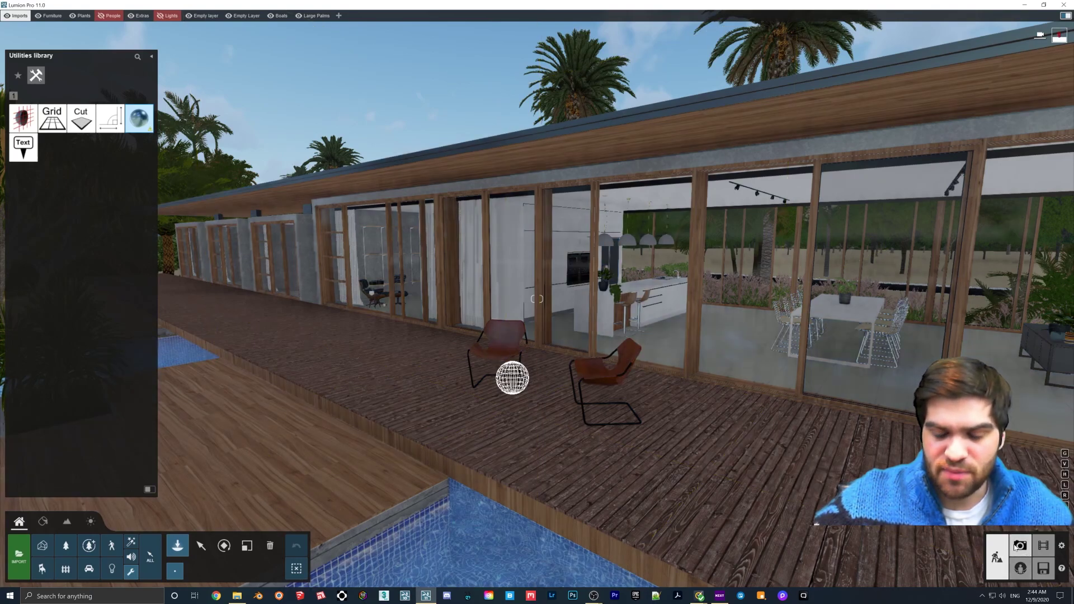
pyautogui.click(1020, 546)
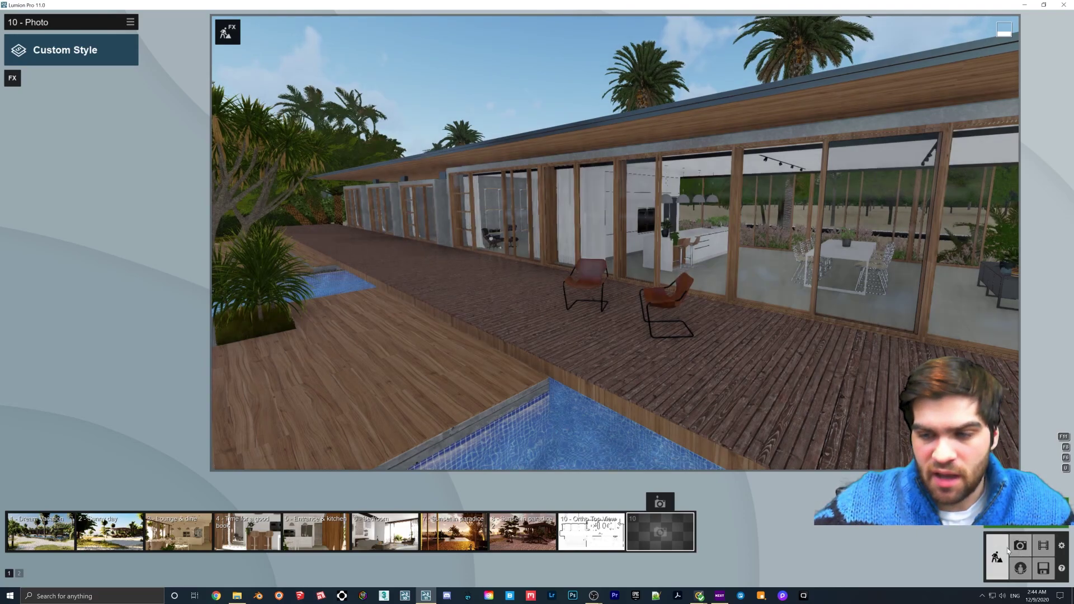
pyautogui.click(997, 557)
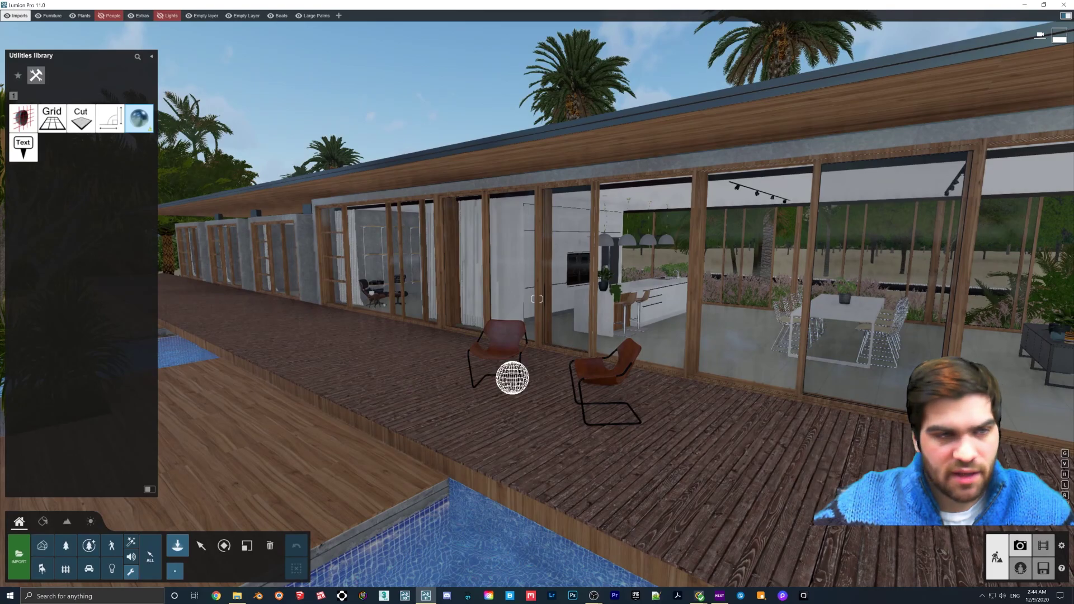
pyautogui.click(1021, 545)
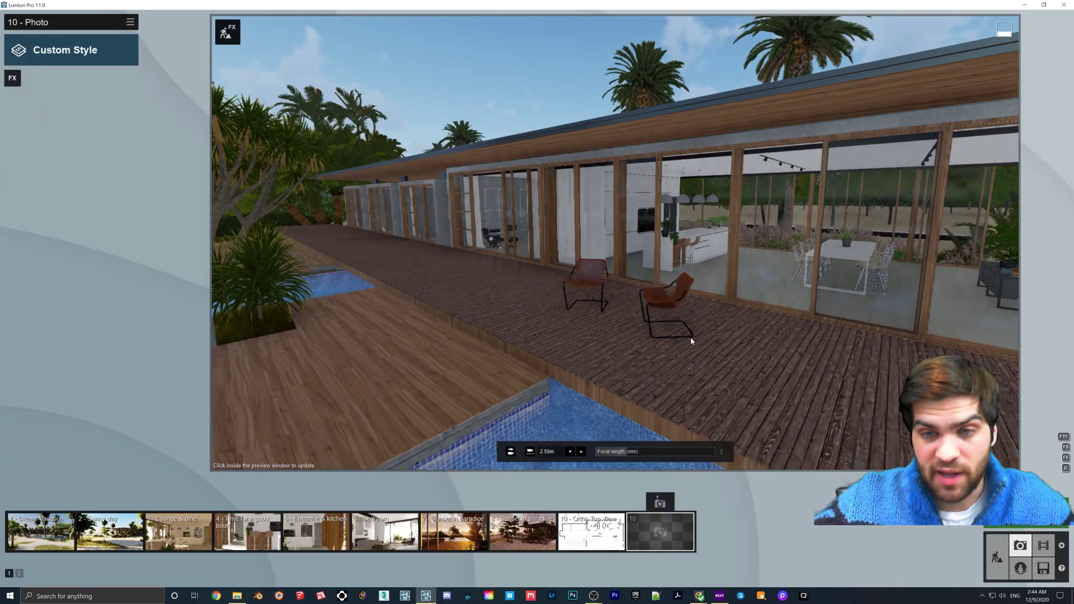
# - Store the terrace view as photo 10 and add the Reflection effect to it
pyautogui.click(661, 503)
pyautogui.click(12, 78)
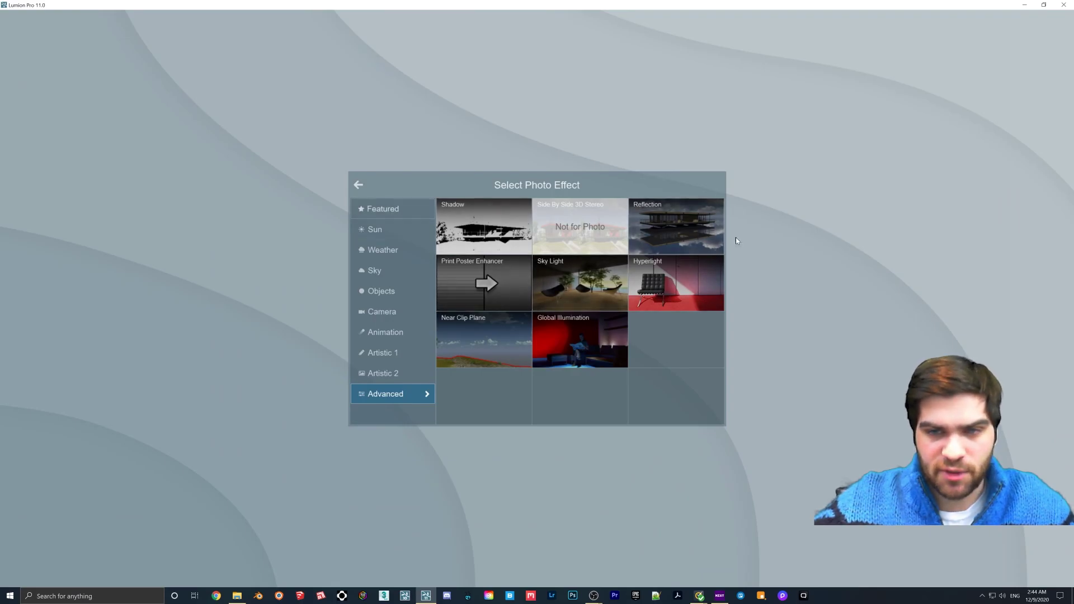
pyautogui.click(699, 240)
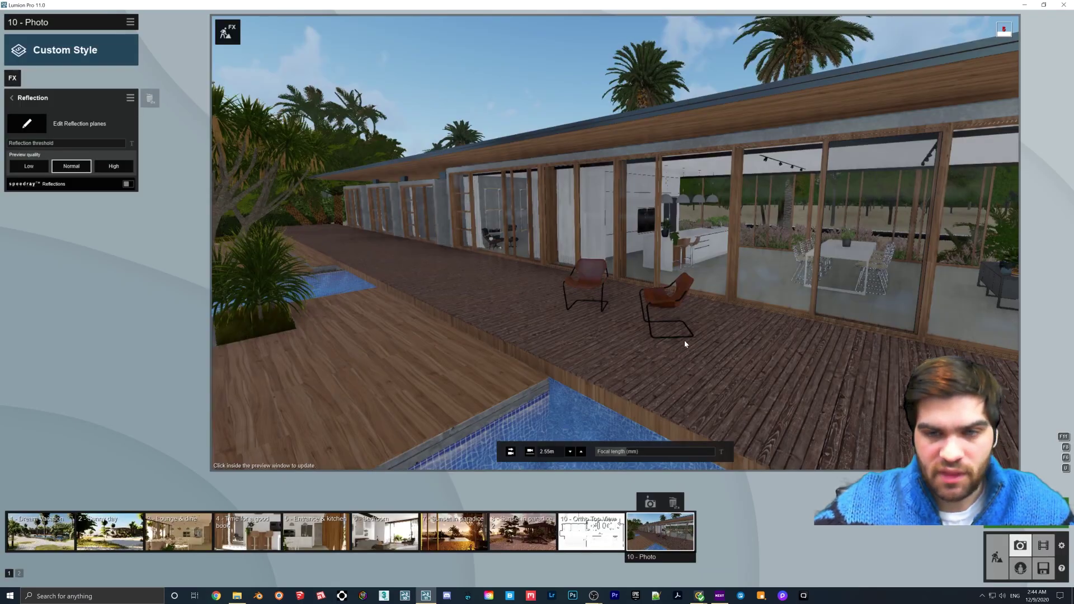
# - Reframe the terrace photo slightly and switch Speedray reflections on and off again to compare the result
pyautogui.moveTo(683, 341); pyautogui.dragTo(778, 323, button='right')
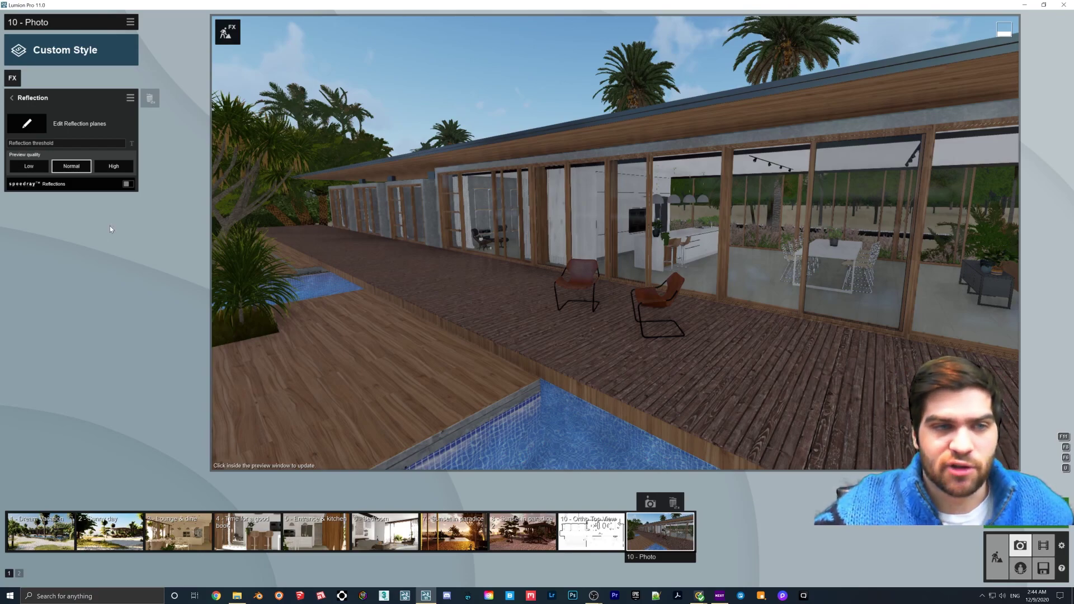
pyautogui.click(113, 190)
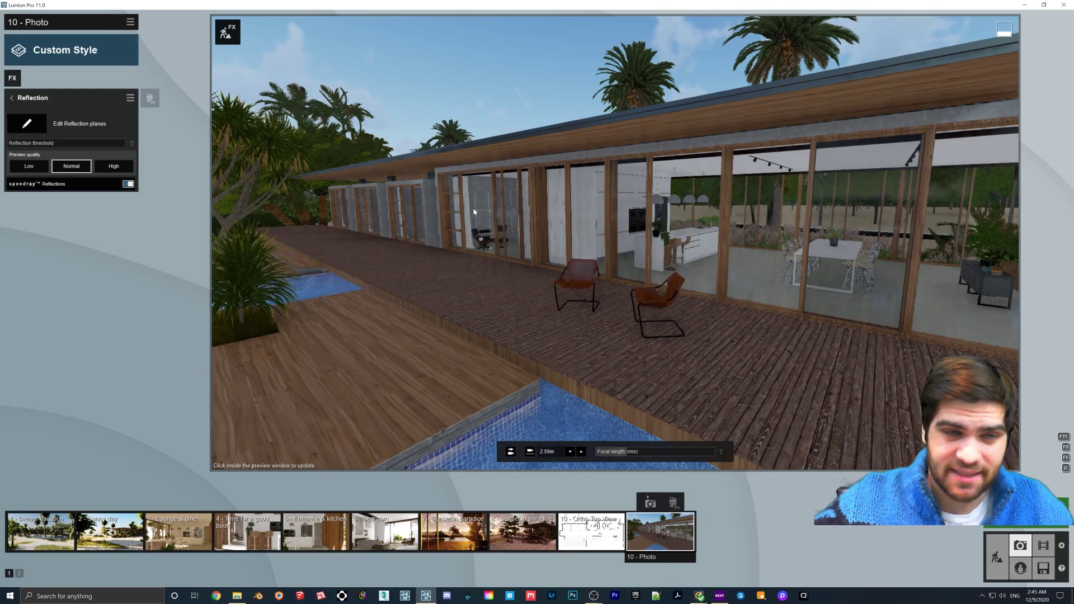
pyautogui.click(128, 185)
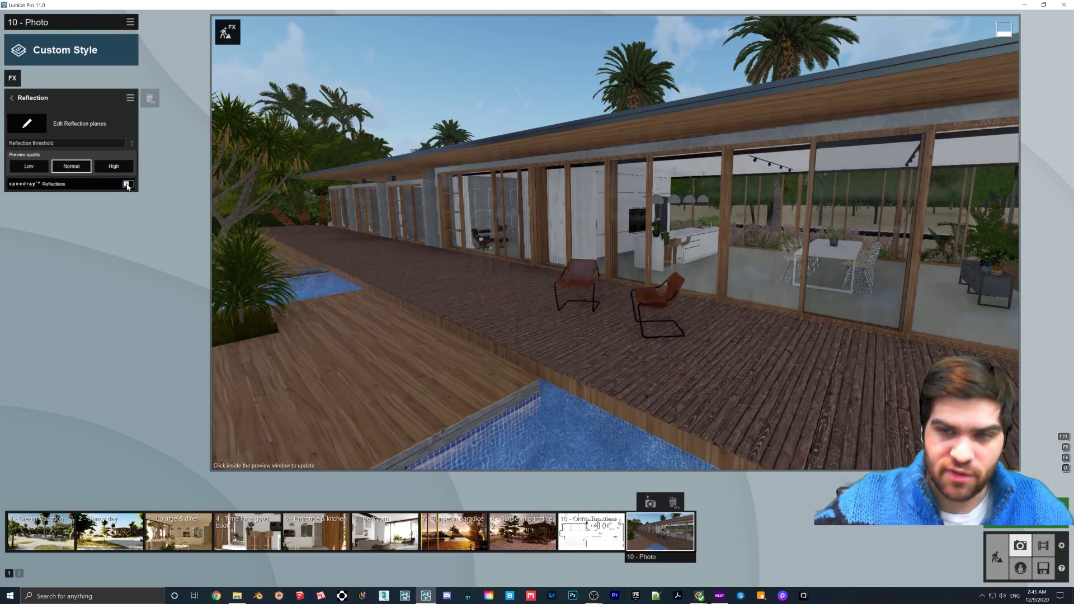
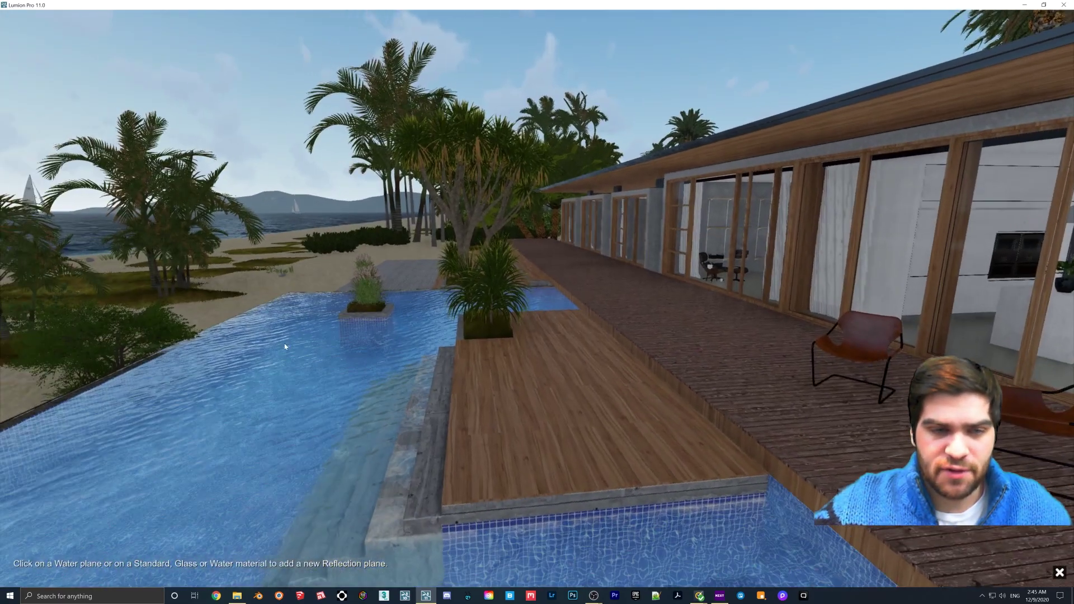
# - Edit the reflection planes, adding one on the pool water and one on a glass panel of the facade
pyautogui.click(327, 364)
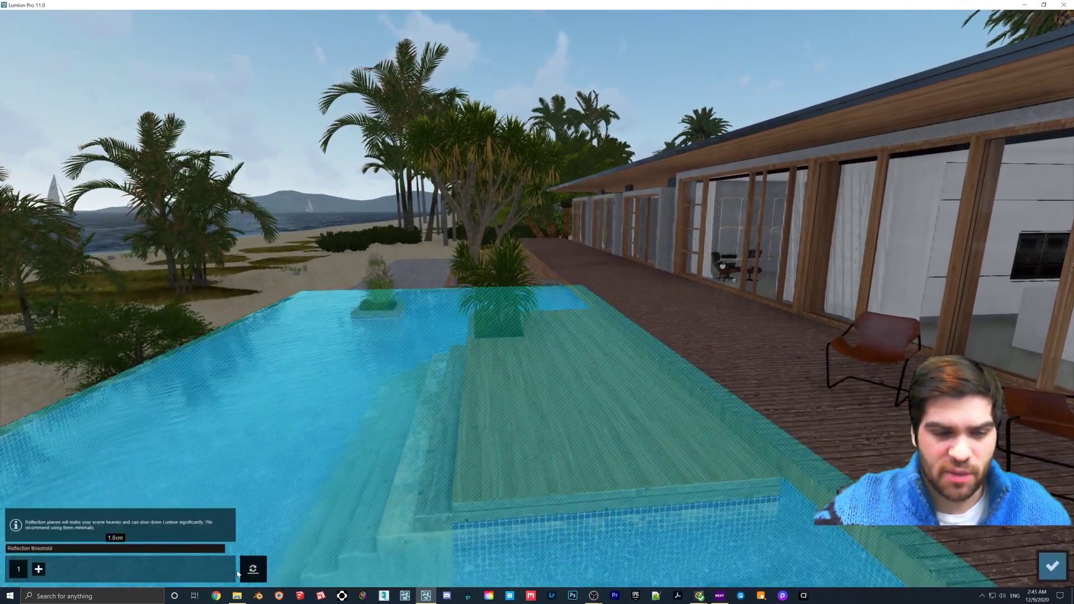
pyautogui.click(38, 569)
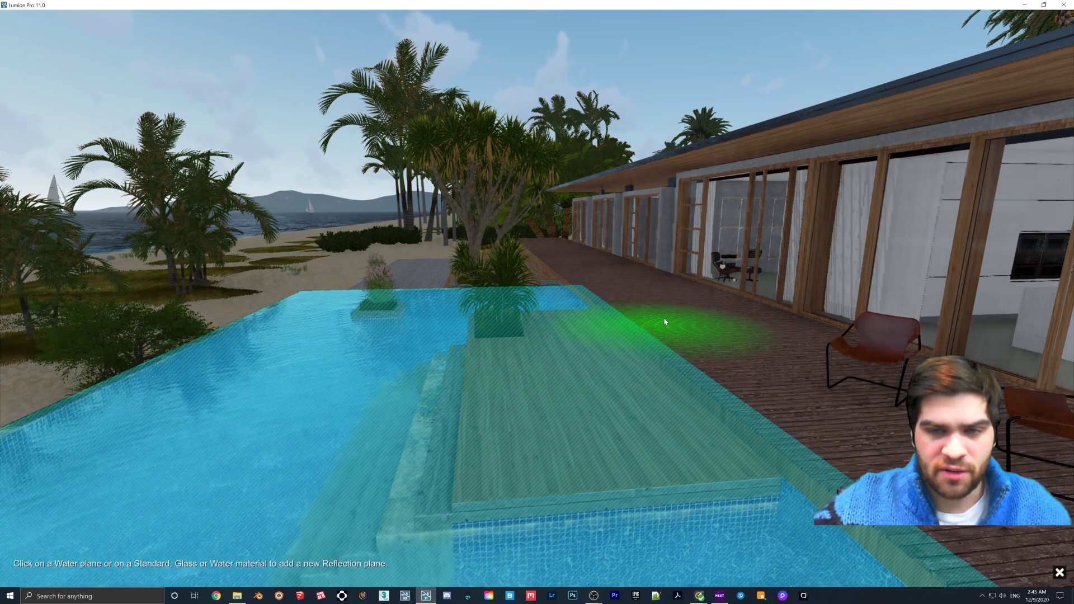
pyautogui.click(722, 241)
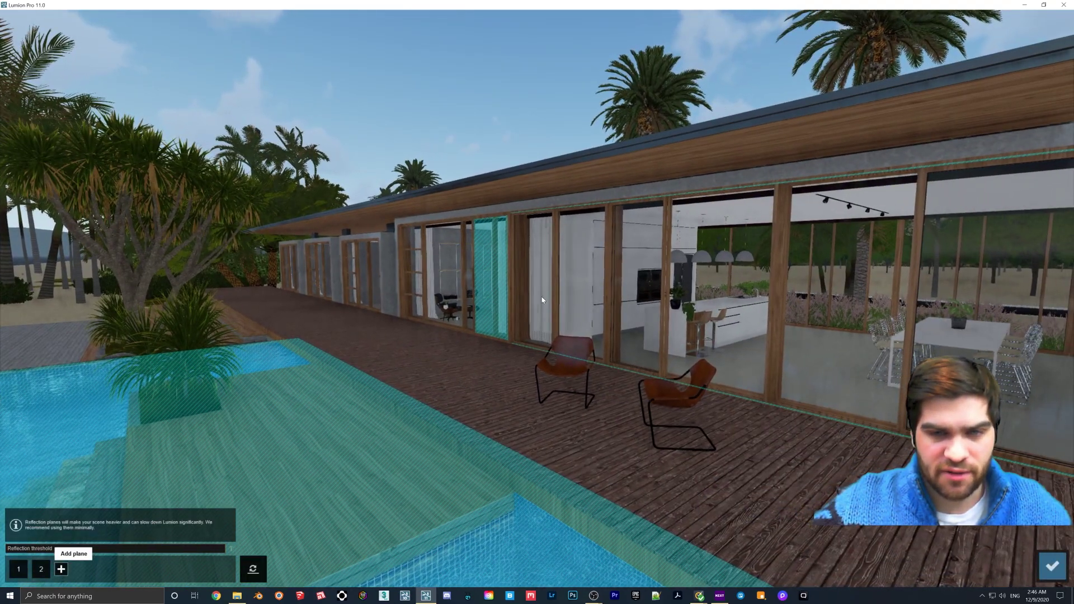
# - Add two more reflection planes on the glass panels behind the leather chairs
pyautogui.click(61, 570)
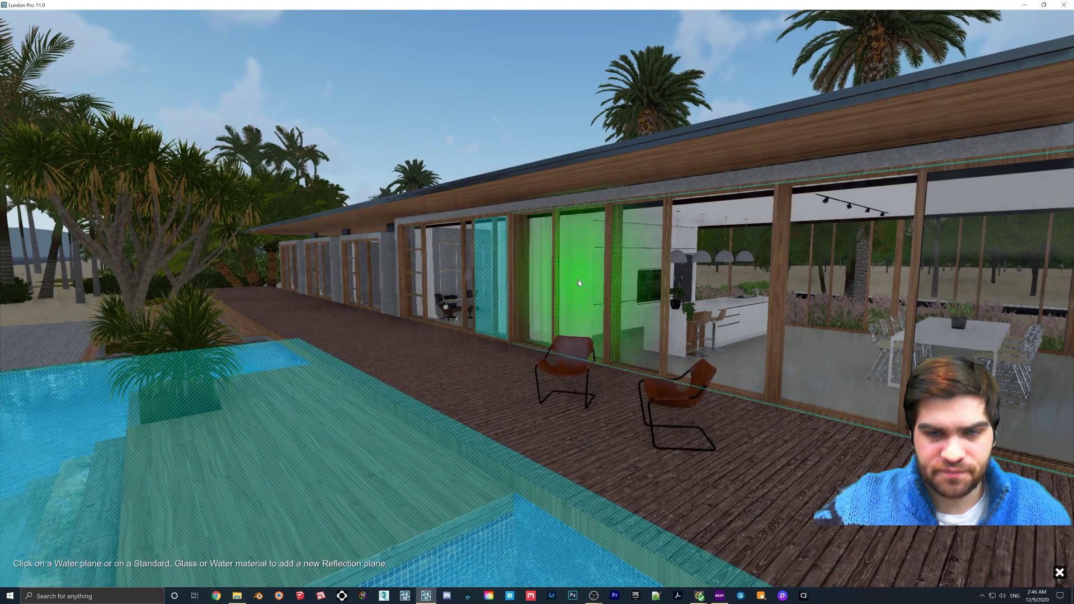
pyautogui.click(578, 283)
pyautogui.click(84, 569)
pyautogui.click(537, 278)
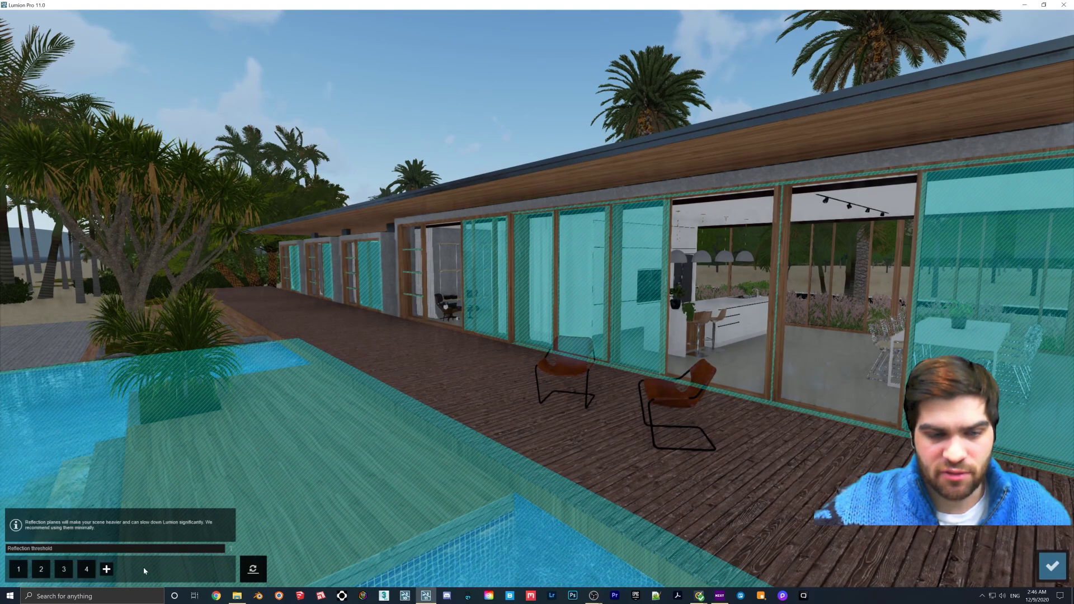
# - Add one reflection plane on the interior floor and another on the wooden terrace deck
pyautogui.click(107, 569)
pyautogui.moveTo(727, 307); pyautogui.dragTo(514, 353, button='right')
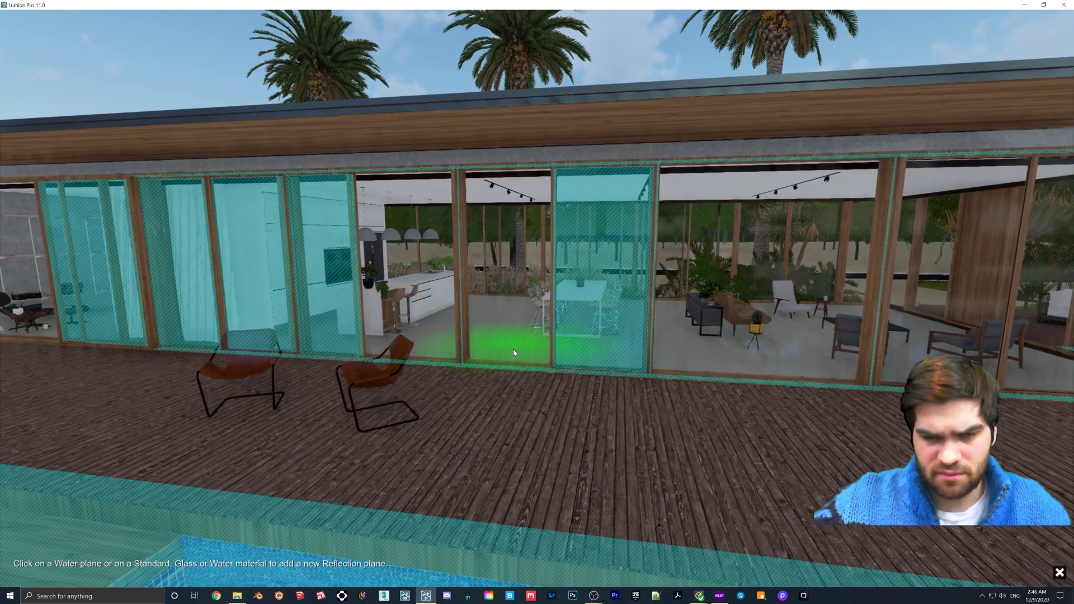
pyautogui.click(507, 330)
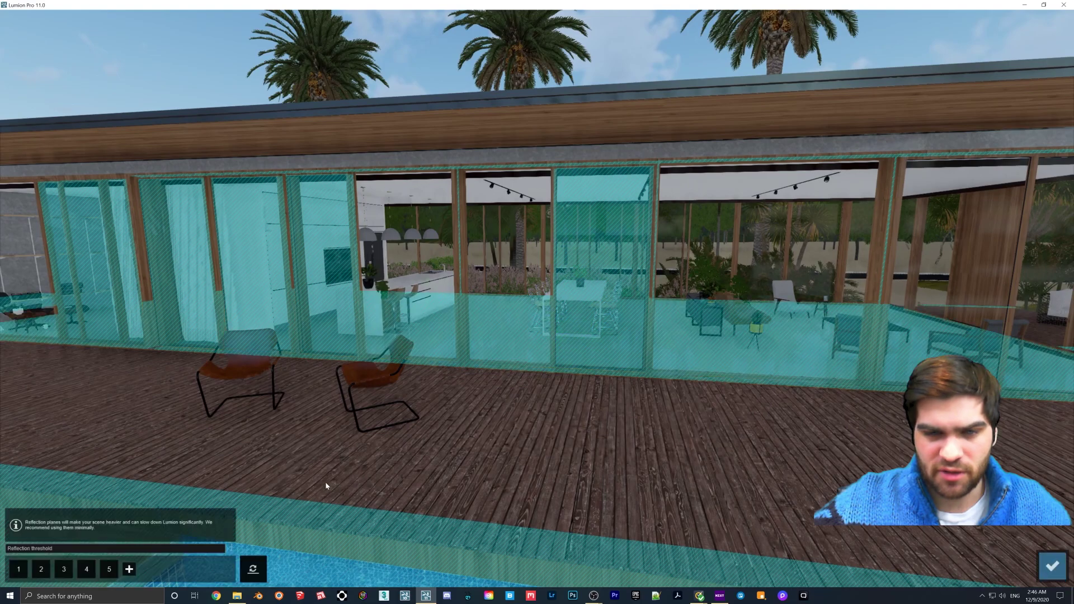
pyautogui.click(129, 570)
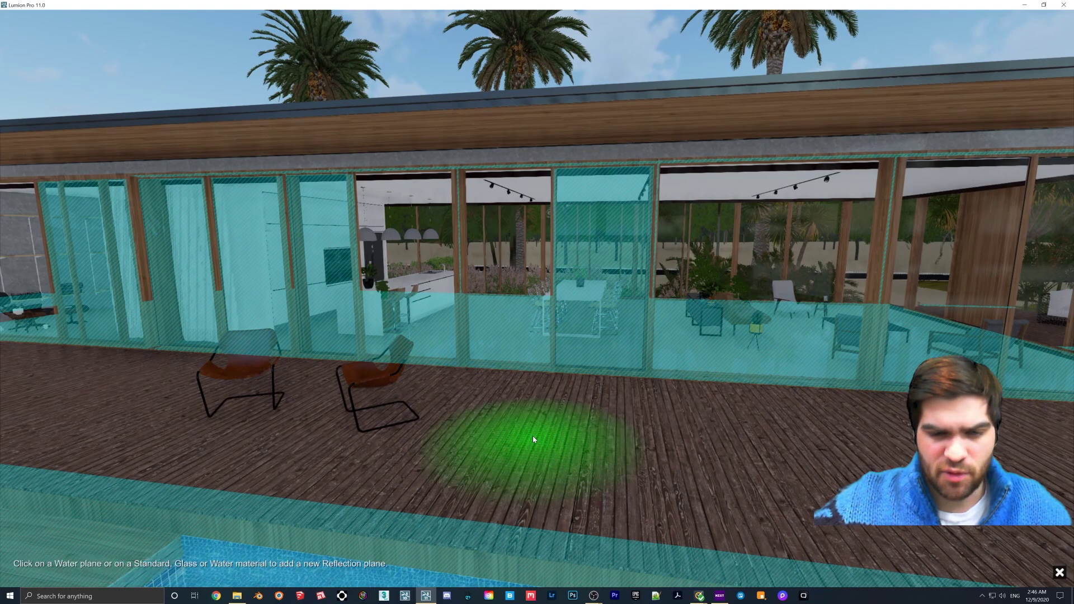
pyautogui.click(533, 441)
# - Add a seventh reflection plane on the glass in front of the lounge seating
pyautogui.click(150, 568)
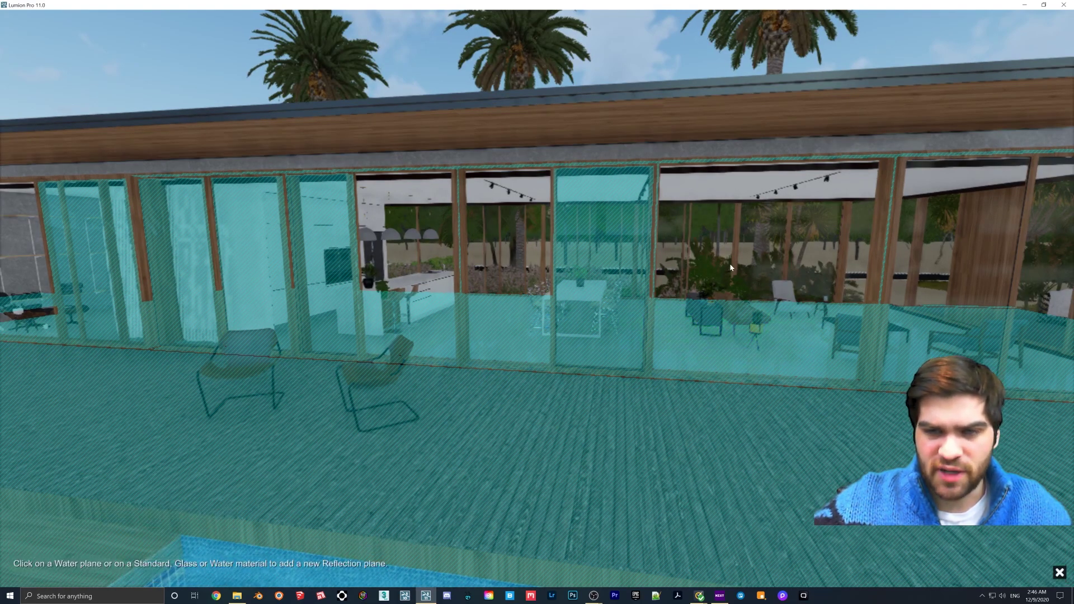
pyautogui.click(932, 287)
pyautogui.scroll(-5, 659, 287)
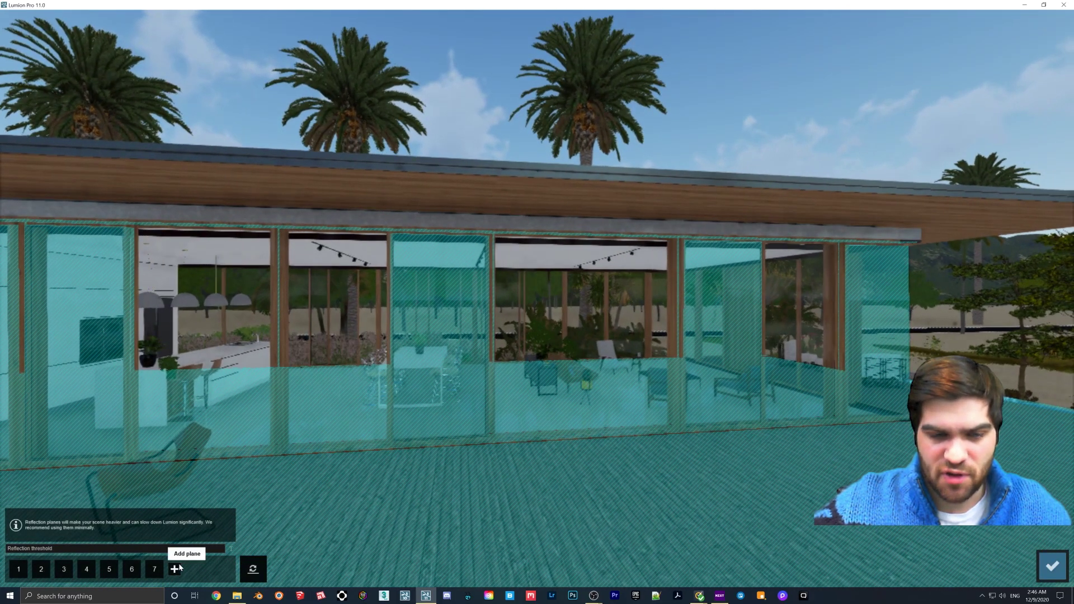
# - Add two more reflection planes, one on the glass panel beside the lounge seating and one on the rear glass wall
pyautogui.click(177, 568)
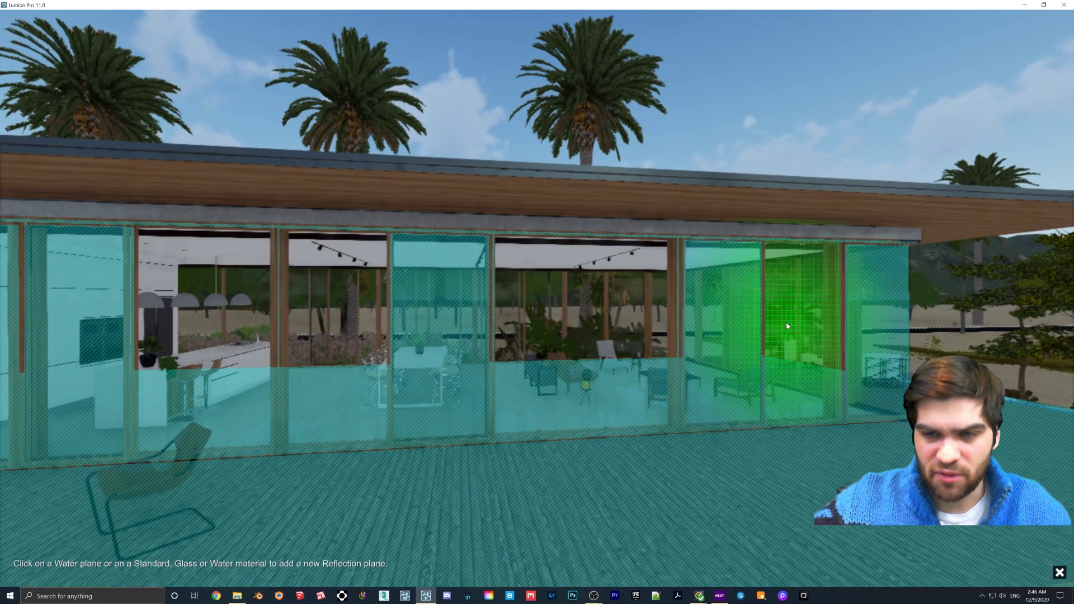
pyautogui.click(508, 448)
pyautogui.click(197, 569)
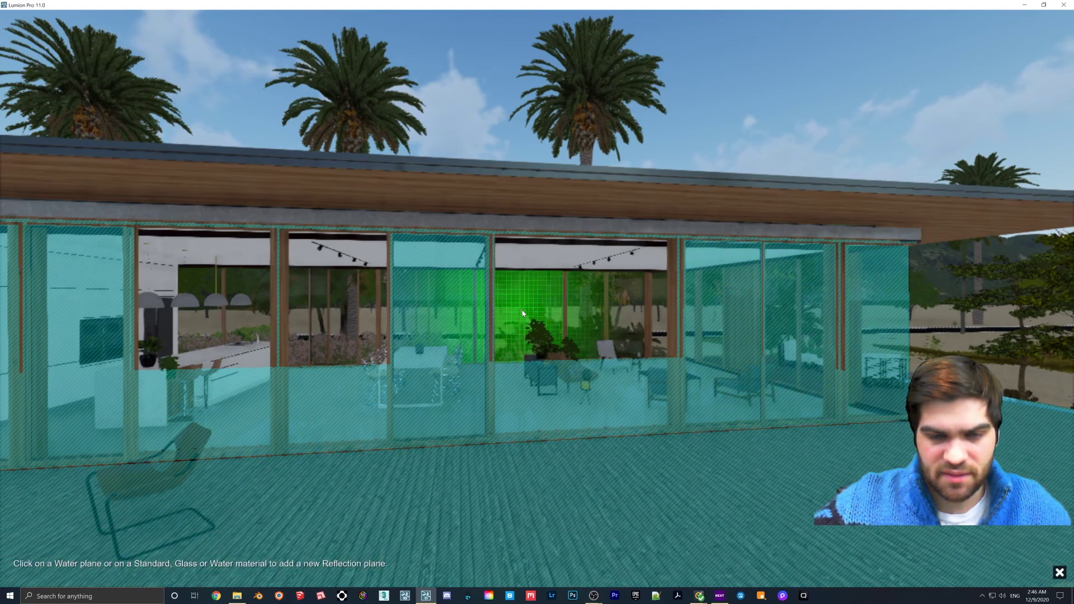
pyautogui.click(523, 313)
# - Add a tenth reflection plane on the wall return at the far end of the glass facade
pyautogui.moveTo(523, 313); pyautogui.dragTo(504, 314, button='right')
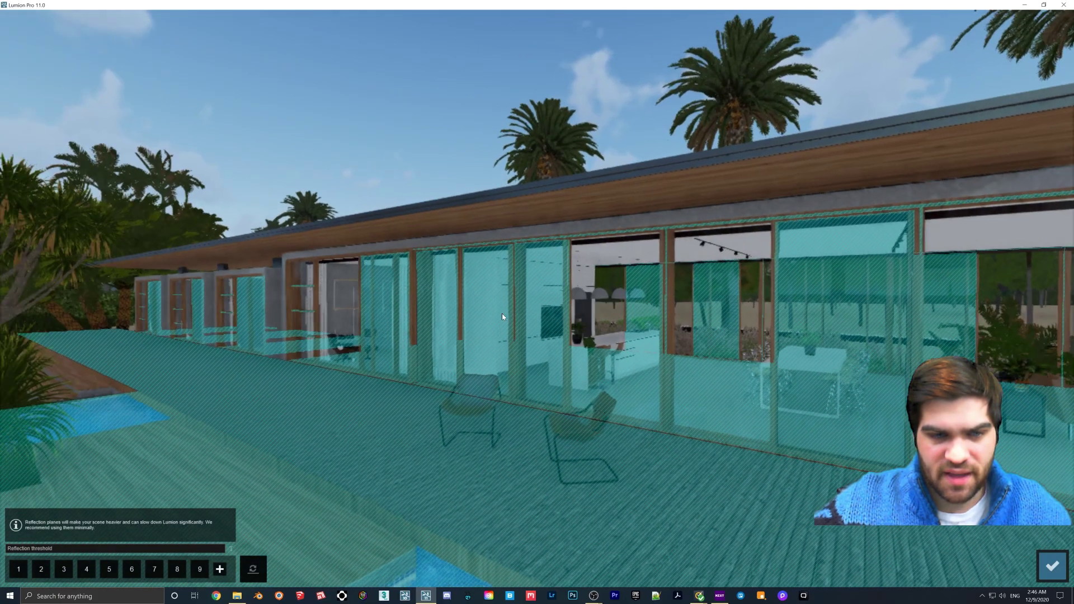
pyautogui.click(220, 569)
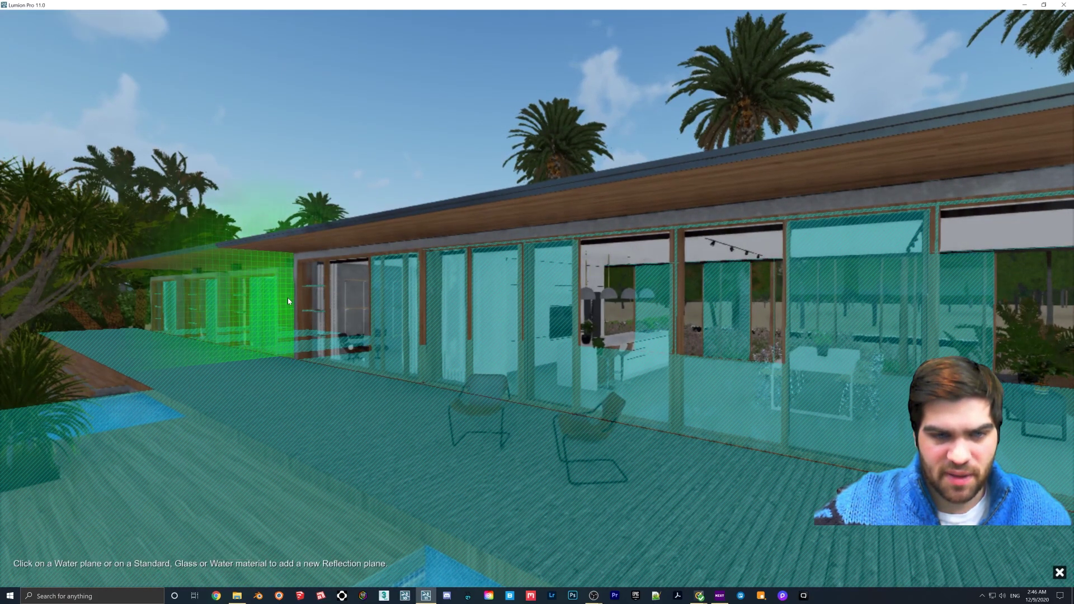
pyautogui.click(288, 298)
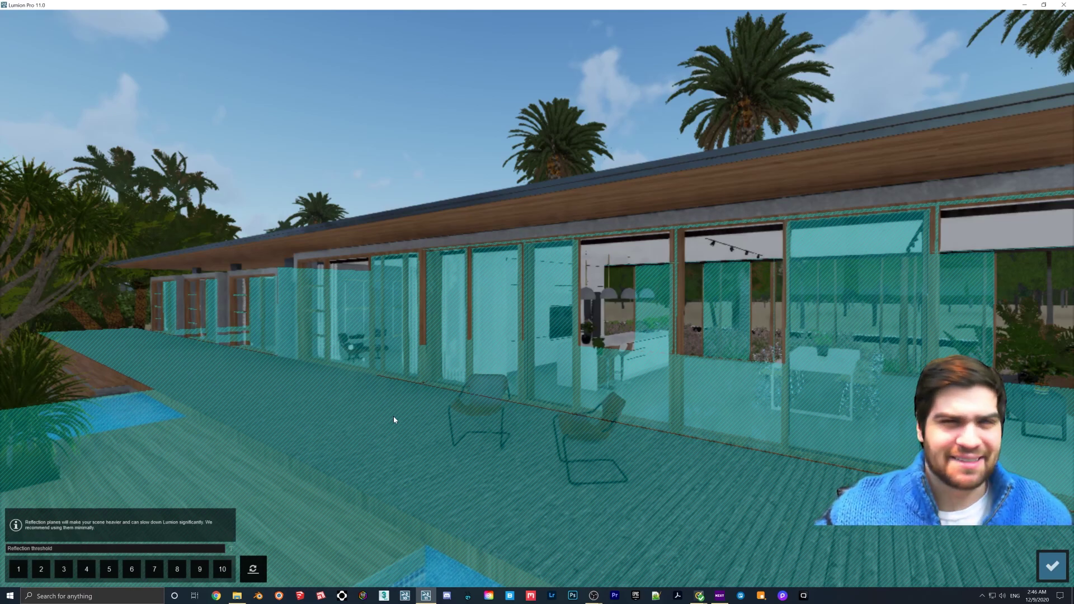
# - Remove all ten reflection planes from the scene
pyautogui.moveTo(394, 420); pyautogui.dragTo(492, 413, button='right')
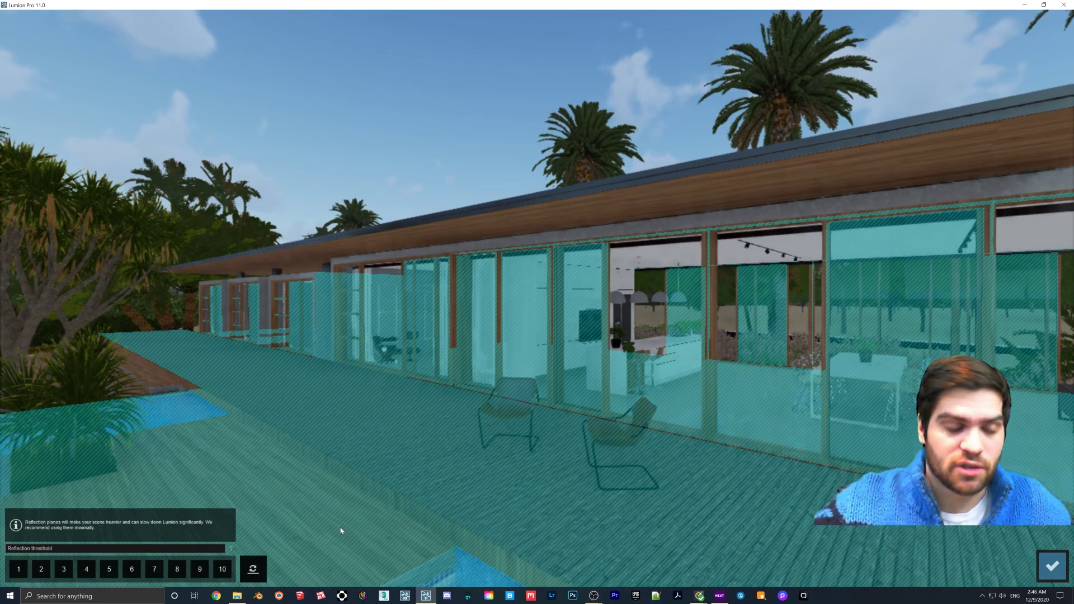
pyautogui.click(22, 569)
pyautogui.click(23, 569)
pyautogui.click(23, 570)
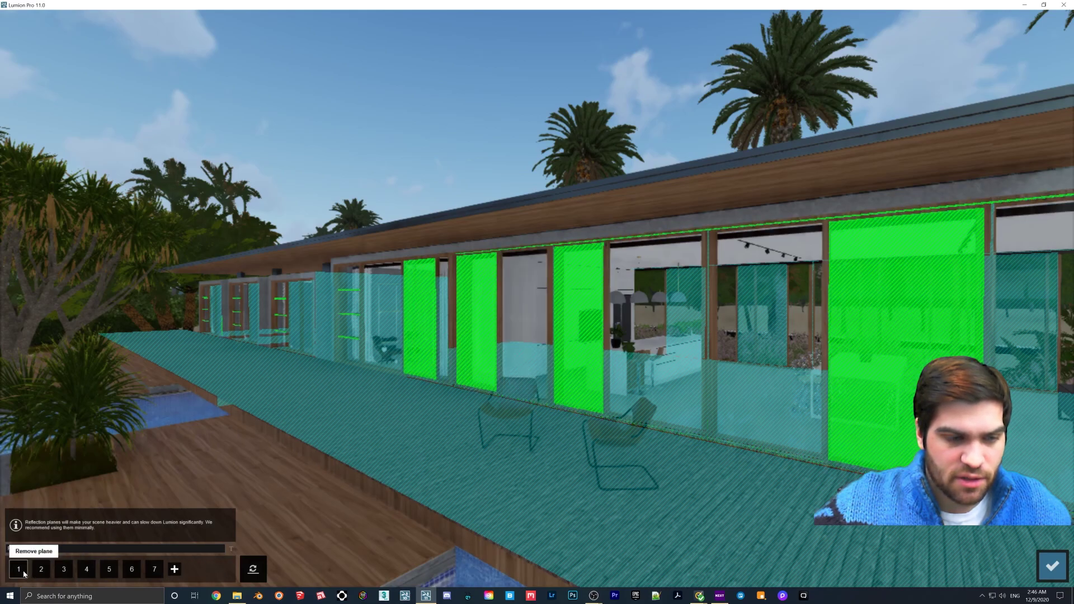
pyautogui.click(22, 570)
pyautogui.click(22, 570)
pyautogui.click(22, 570)
pyautogui.click(23, 570)
pyautogui.click(22, 570)
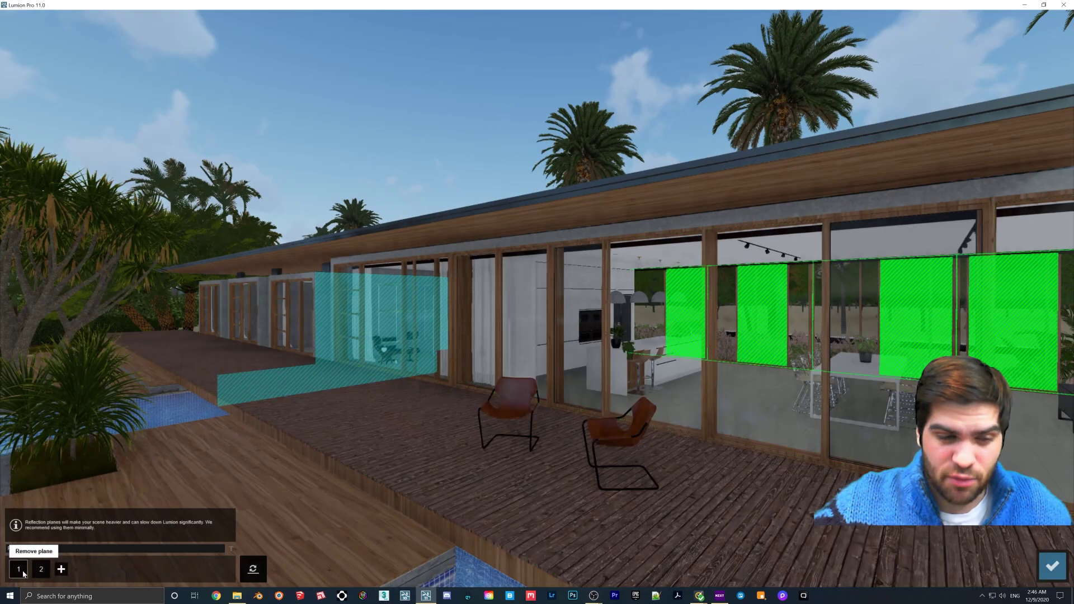
pyautogui.click(22, 570)
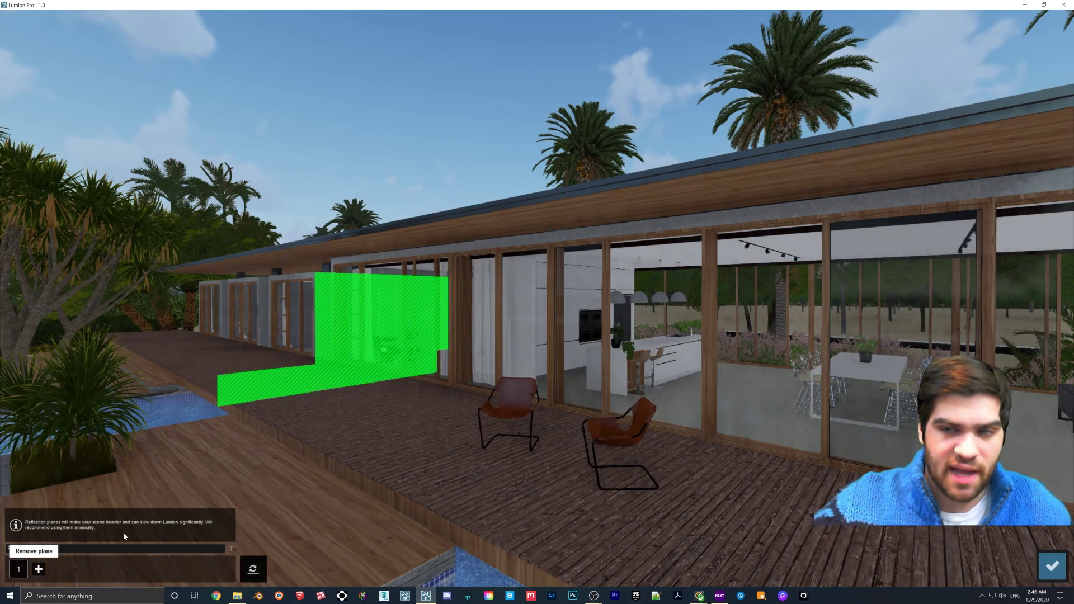
pyautogui.click(19, 569)
# - Add one reflection plane on the facade's glass panel by the dining table and another on the dark wooden terrace deck
pyautogui.moveTo(336, 336); pyautogui.dragTo(581, 353, button='right')
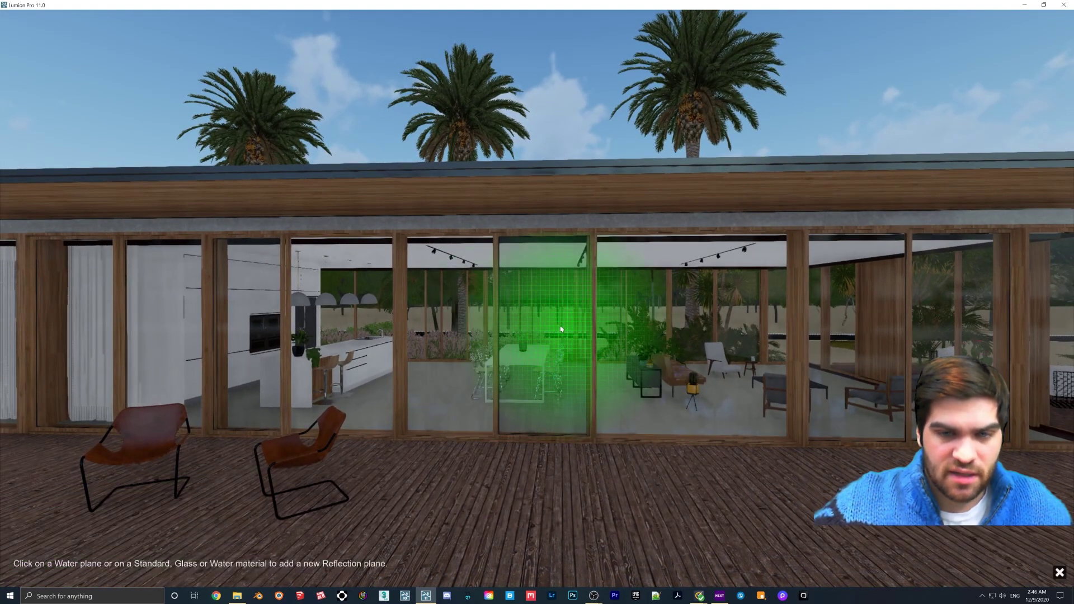
pyautogui.click(541, 325)
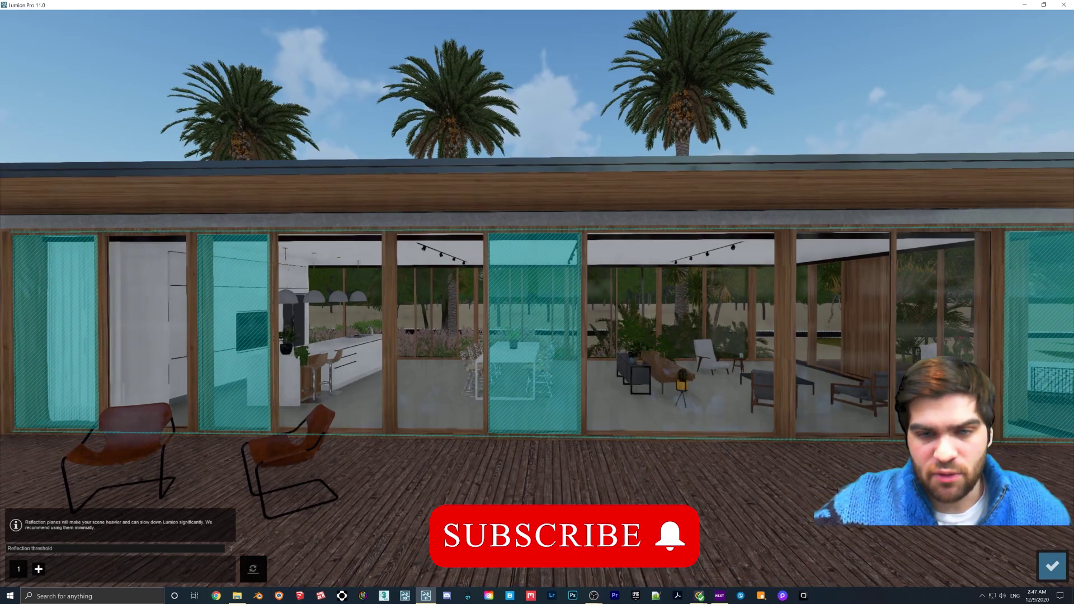
pyautogui.moveTo(639, 368); pyautogui.dragTo(828, 369, button='right')
pyautogui.press('s')
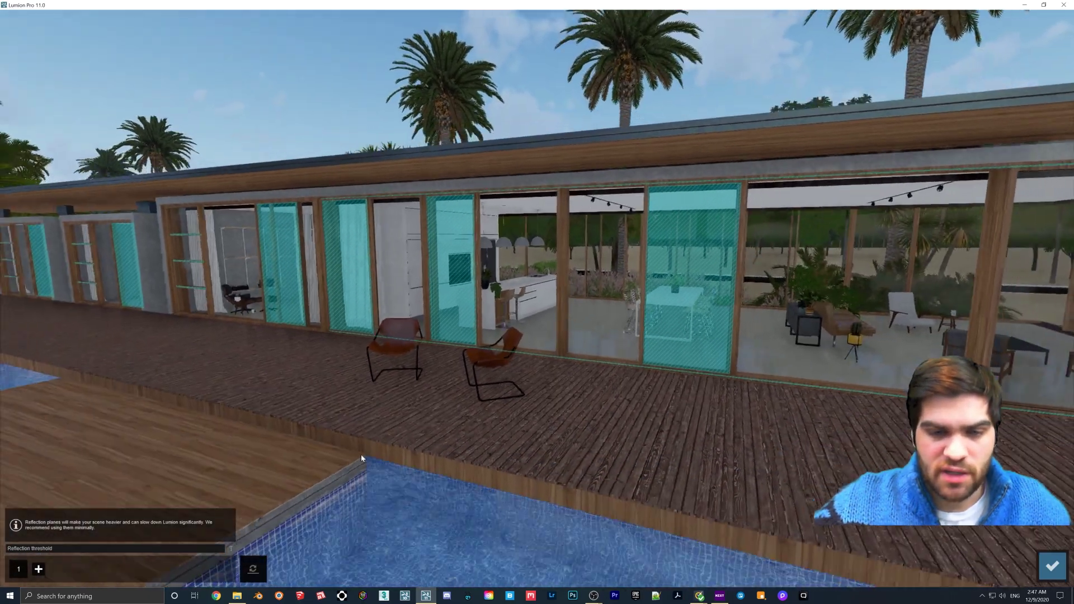
pyautogui.click(38, 570)
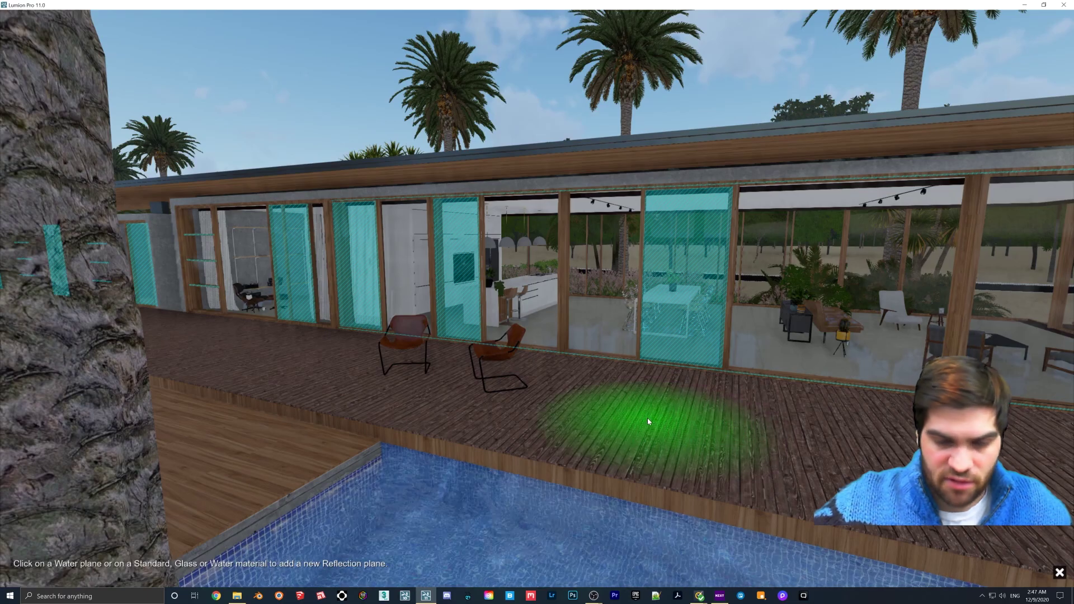
pyautogui.click(647, 418)
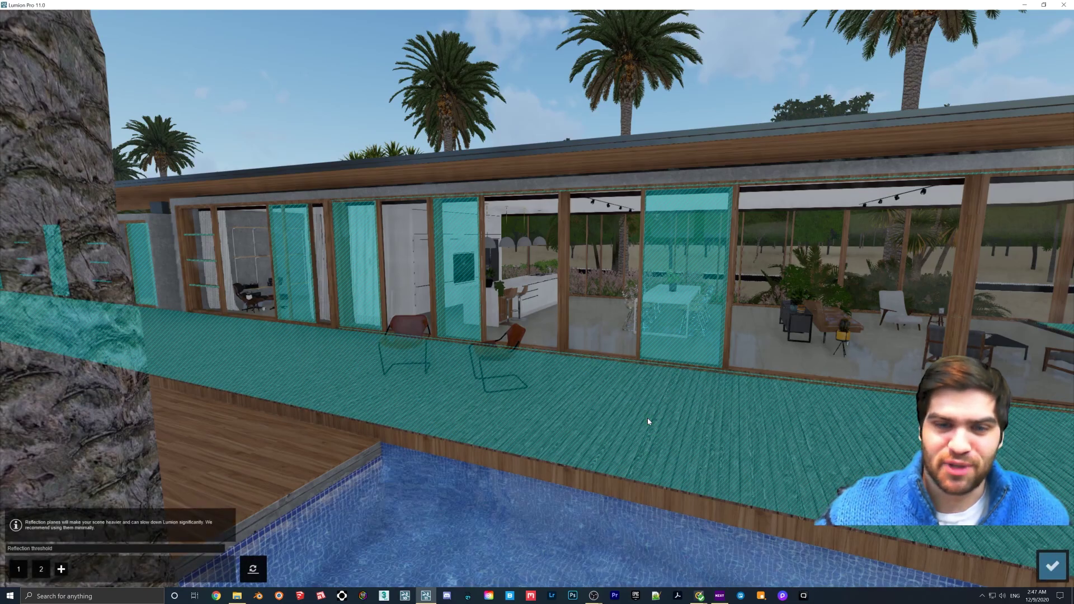
pyautogui.press('d')
pyautogui.press('w')
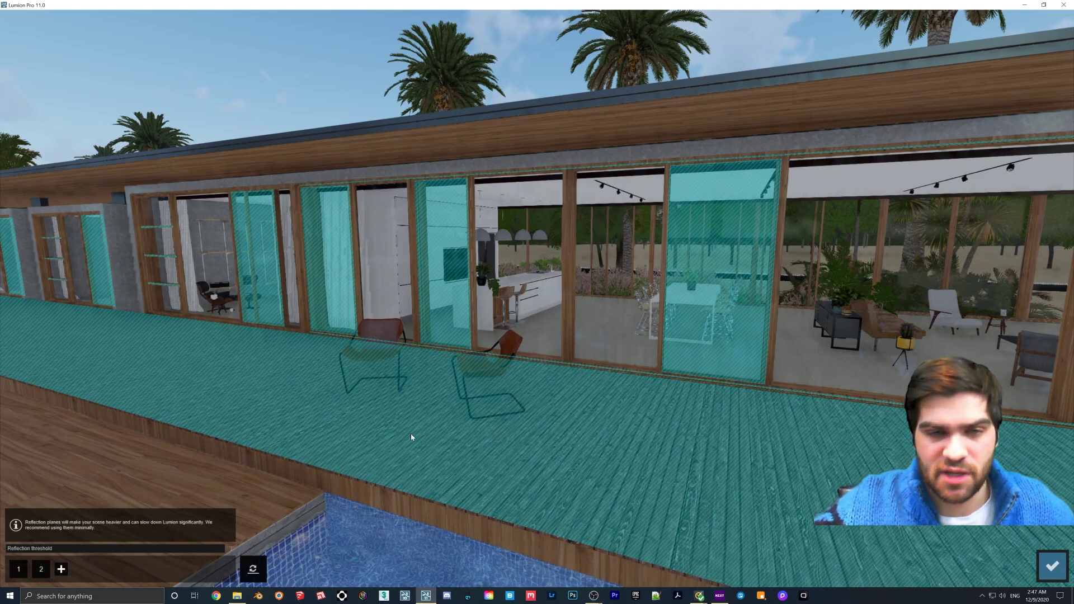
# - Remove the reflection planes from the wooden deck and the facade glass
pyautogui.click(41, 569)
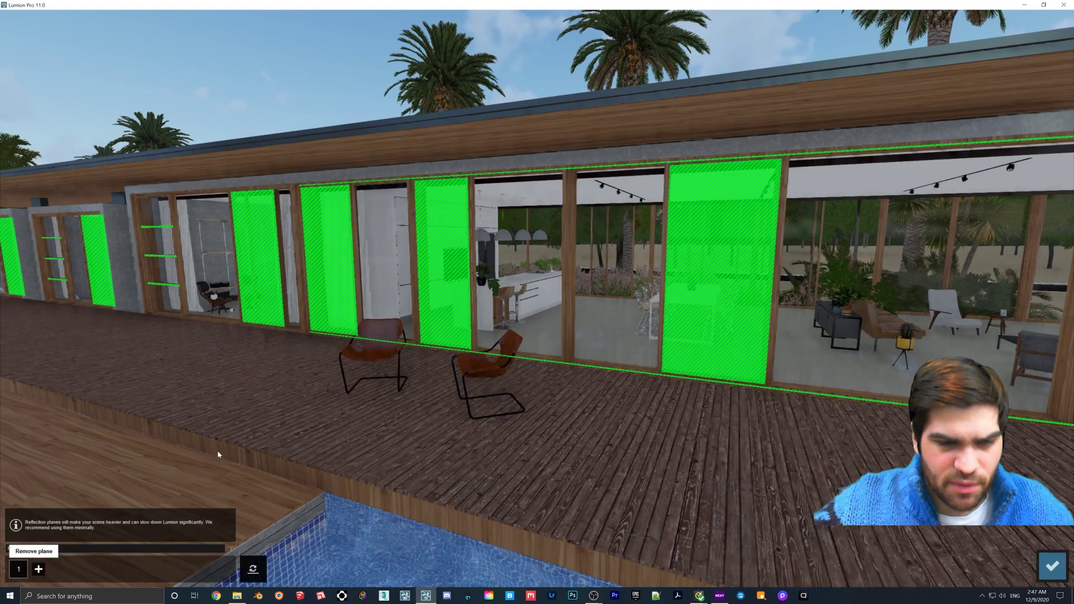
pyautogui.click(18, 569)
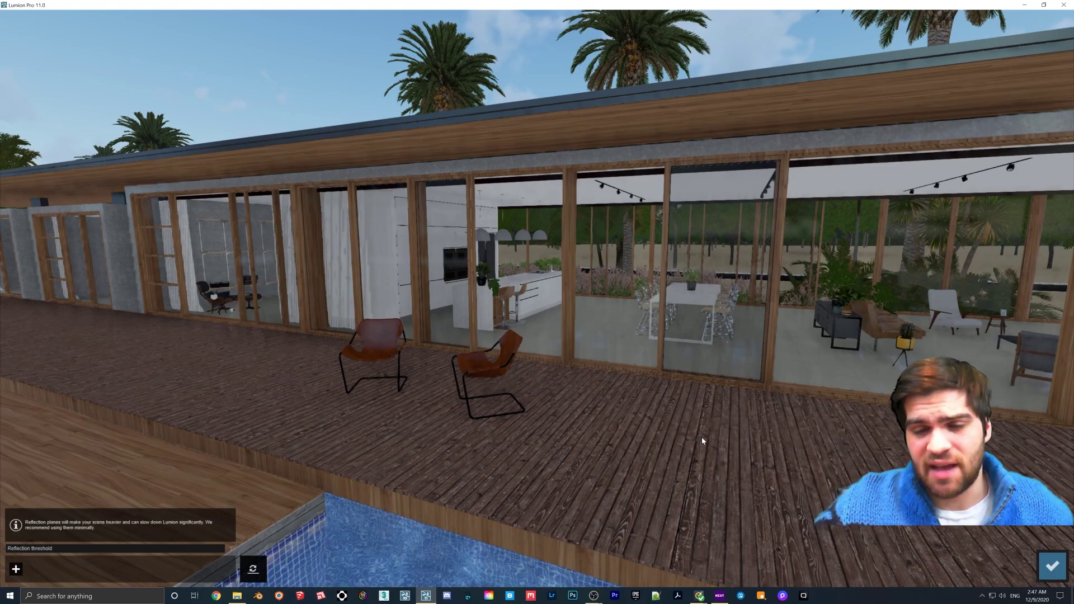
# - Add a reflection plane on the interior floor behind the glass facade and accept the reflection plane edits
pyautogui.moveTo(702, 437); pyautogui.dragTo(654, 455, button='right')
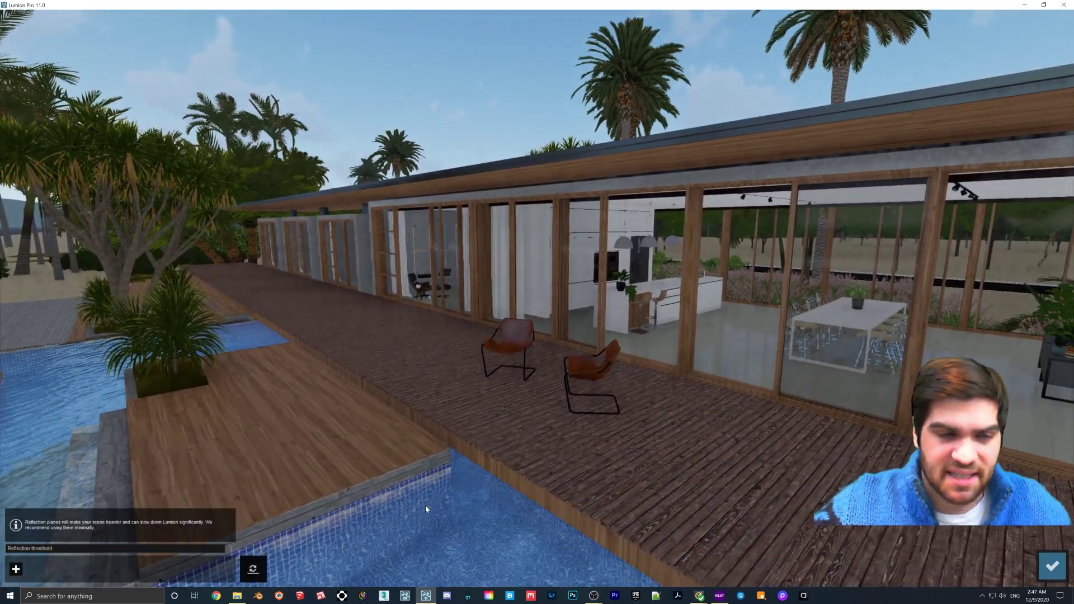
pyautogui.moveTo(425, 505); pyautogui.dragTo(425, 282, button='right')
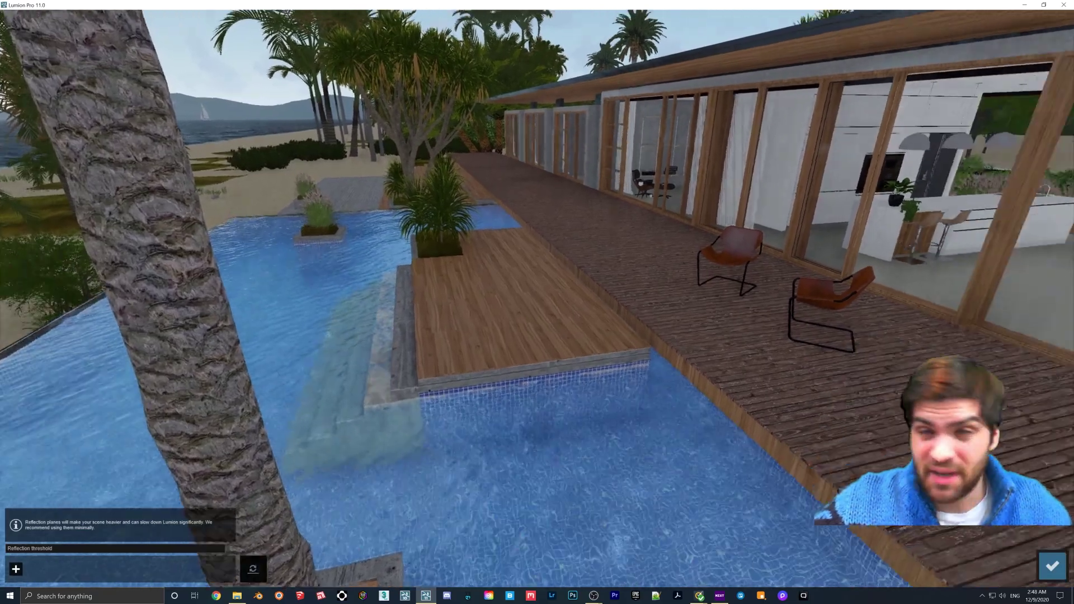
pyautogui.press('s')
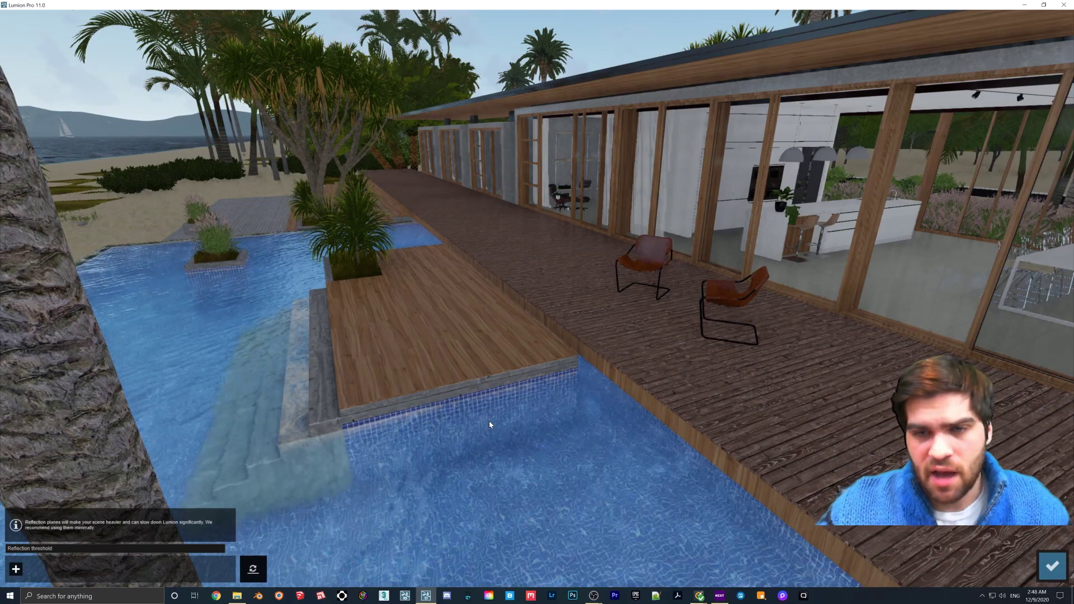
pyautogui.moveTo(489, 420); pyautogui.dragTo(562, 397, button='right')
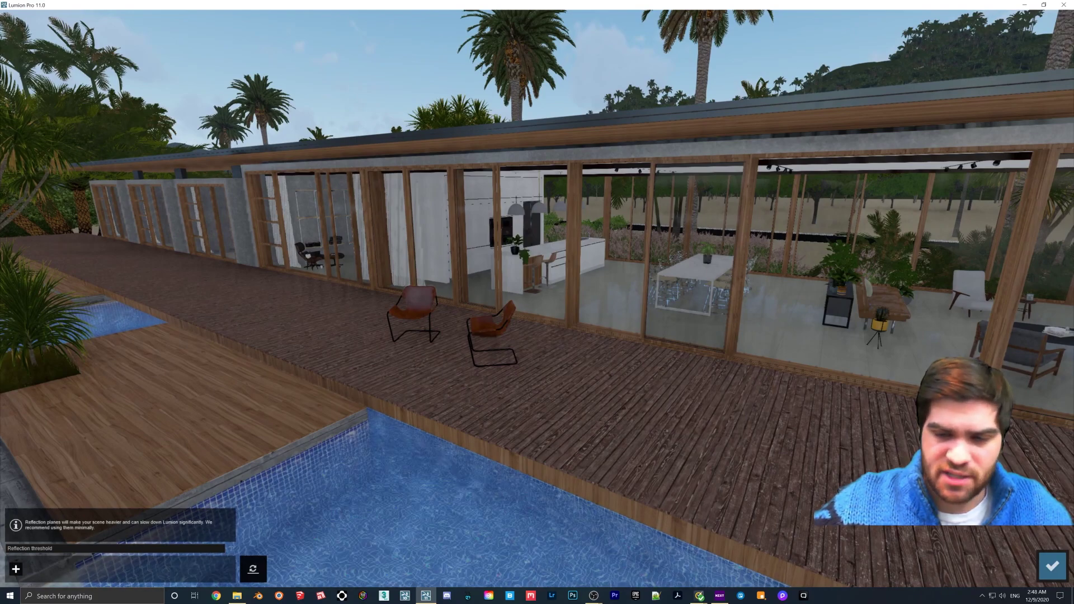
pyautogui.click(16, 569)
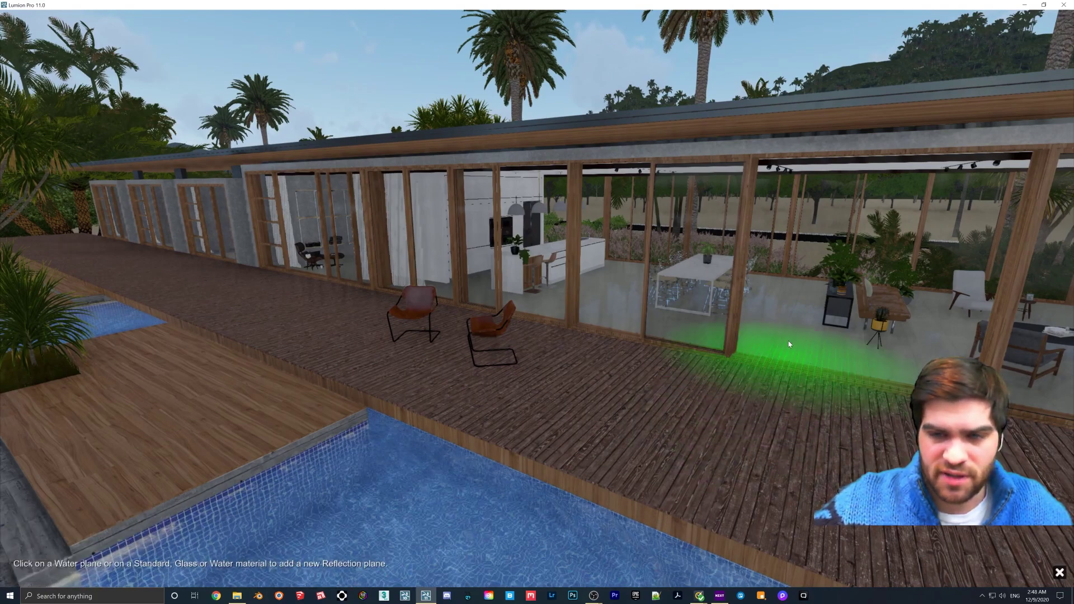
pyautogui.click(788, 346)
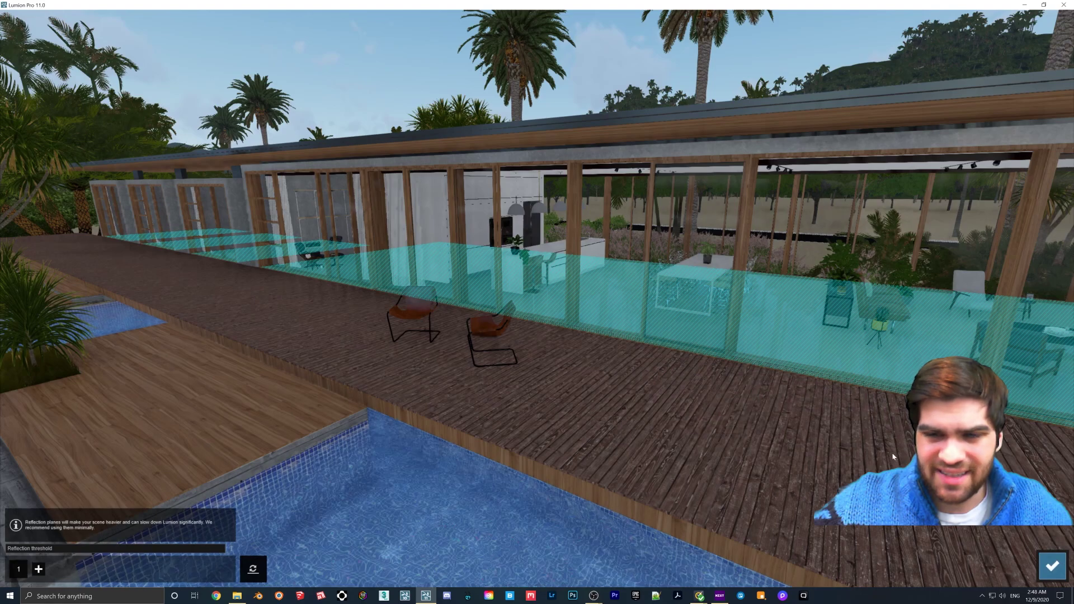
pyautogui.press('Return')
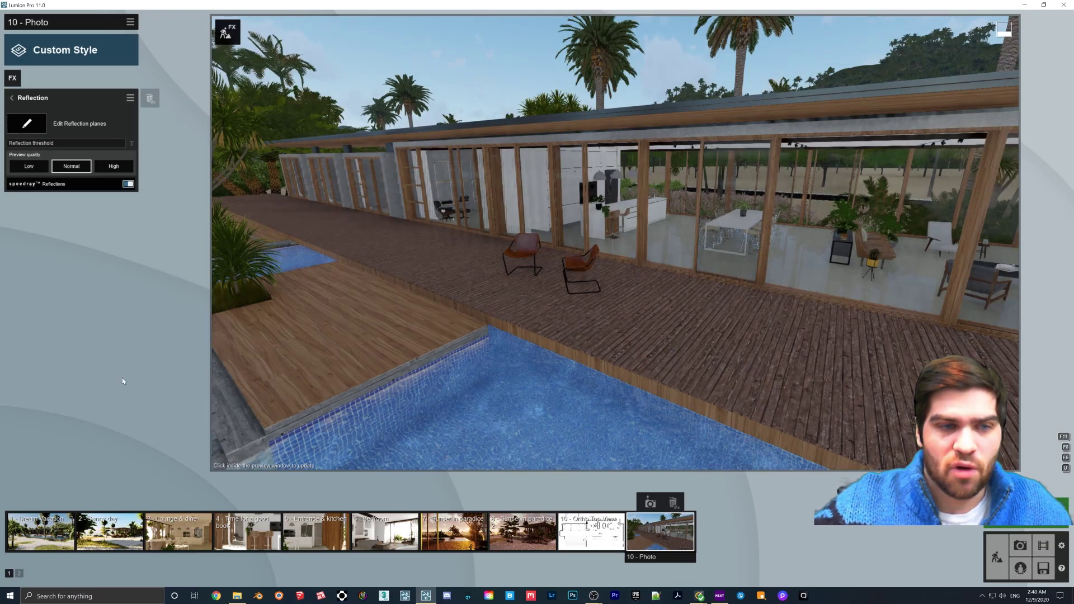
# - Edit the reflection planes again, remove the interior floor plane and accept the change
pyautogui.click(26, 123)
pyautogui.click(27, 570)
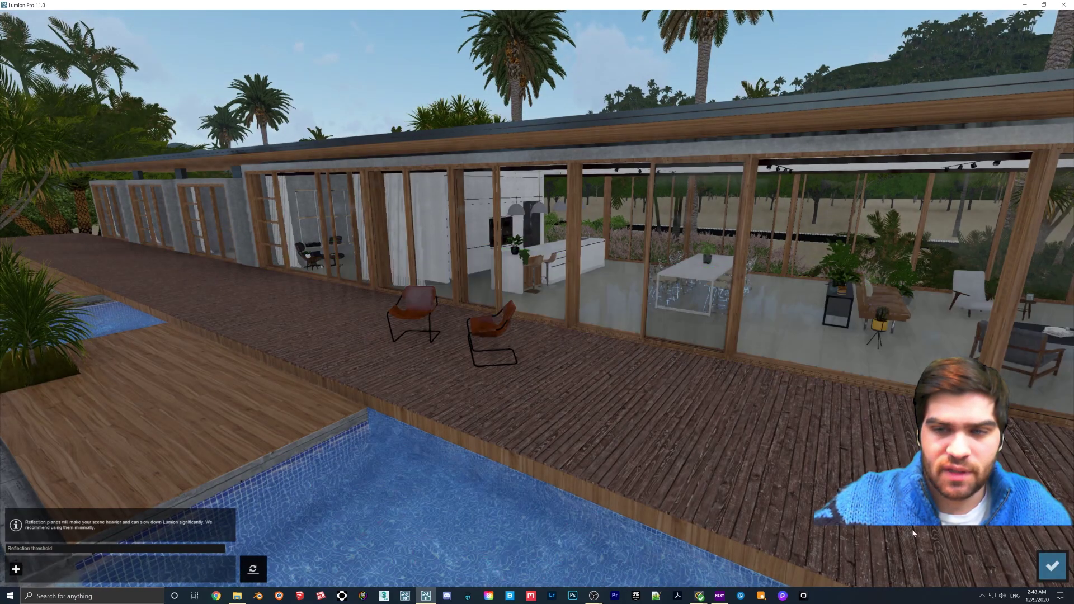
pyautogui.click(1052, 566)
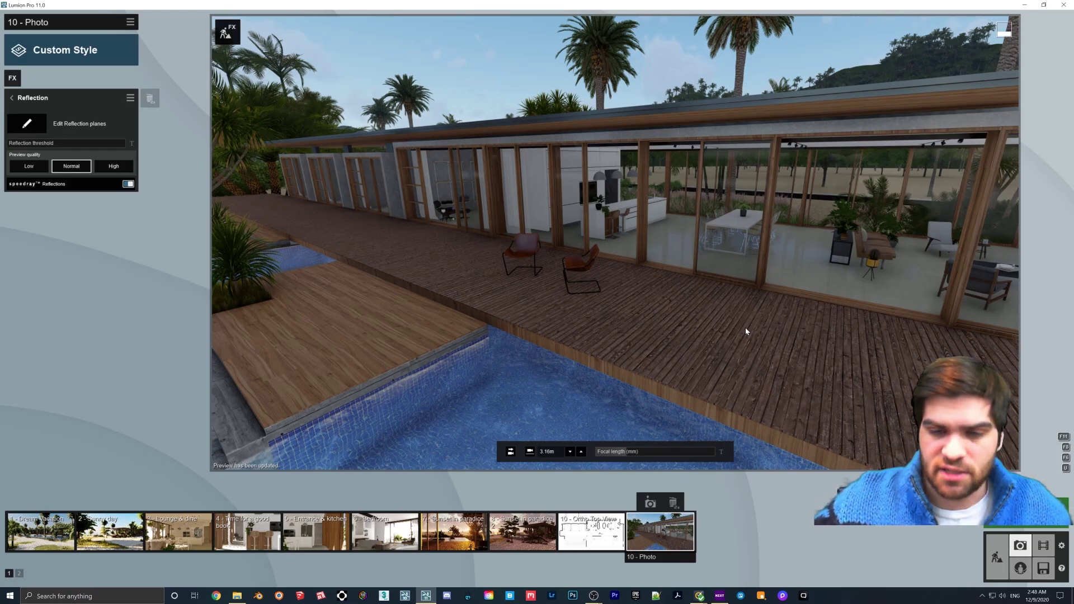
# - Load the example project showing the white building in a snowy street from the Examples collection
pyautogui.click(1043, 546)
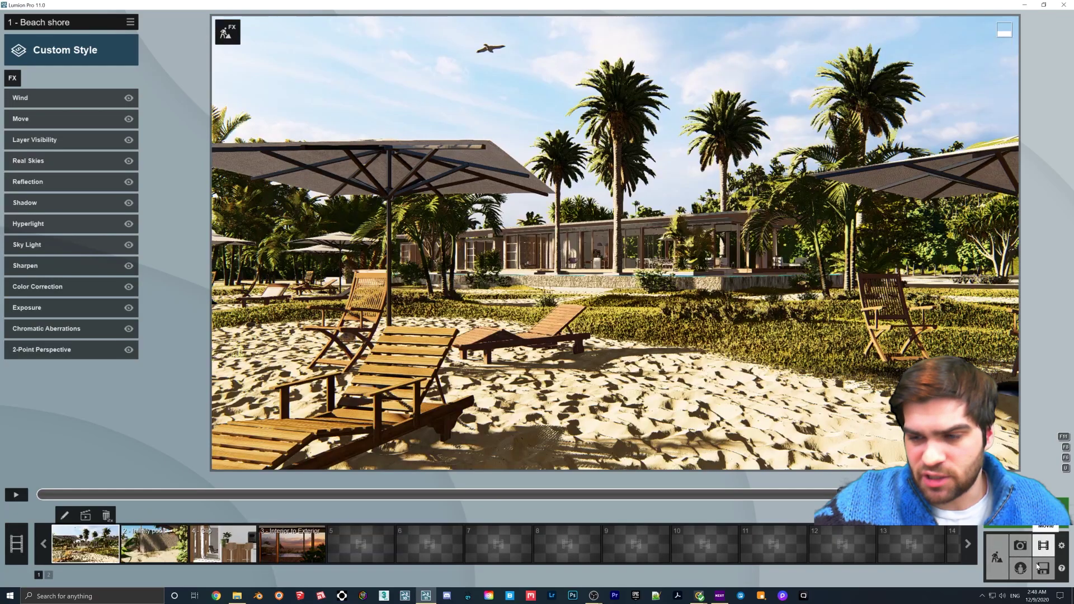
pyautogui.click(1043, 569)
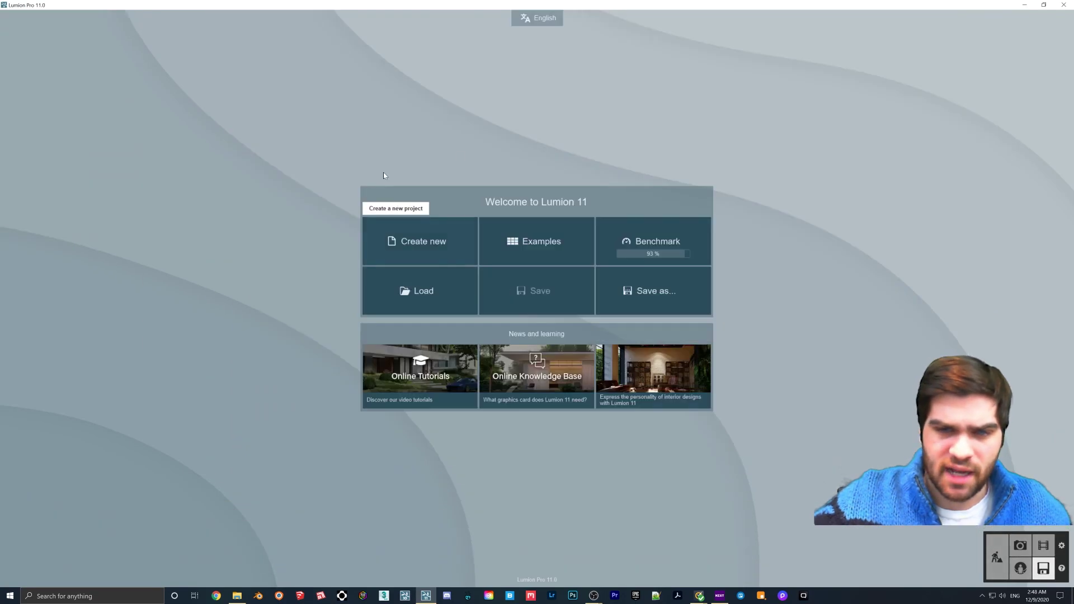
pyautogui.click(571, 241)
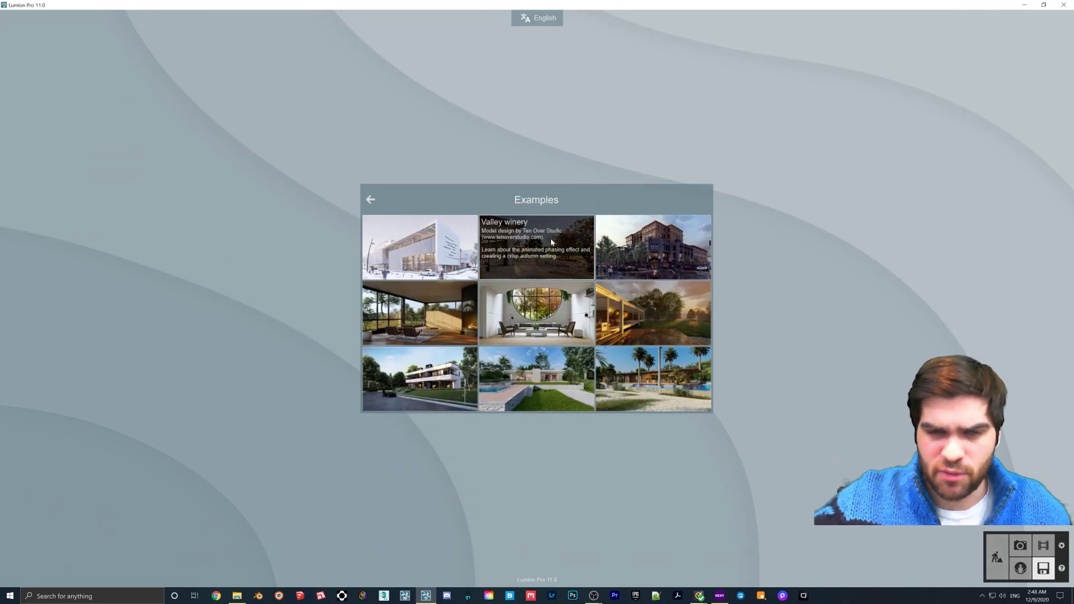
pyautogui.click(447, 259)
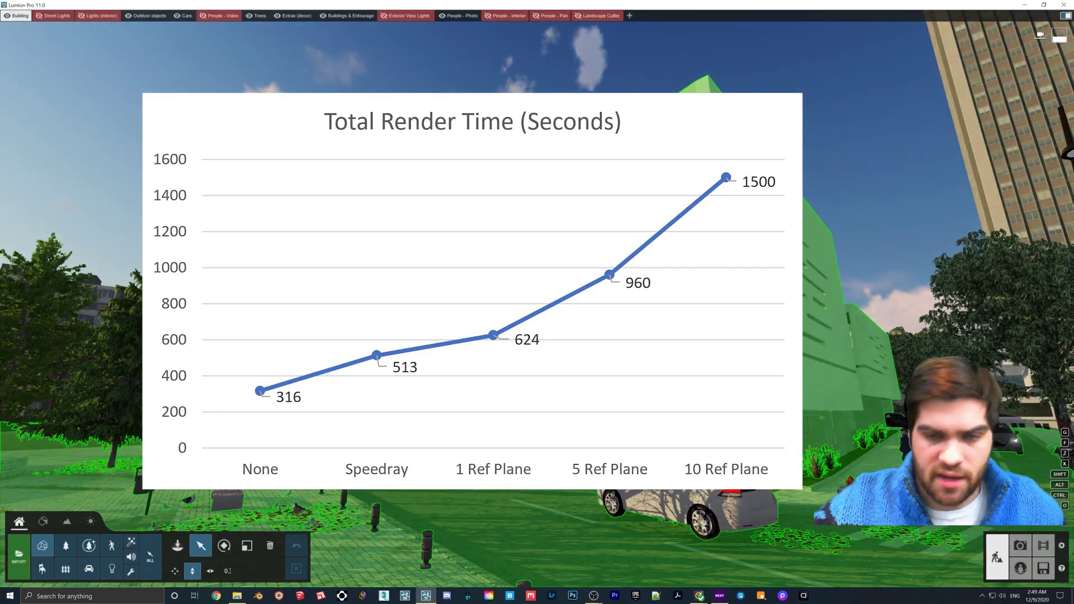
# - Switch the loaded example to Movie mode and update the preview of the "1 - Walk by" clip
pyautogui.press('w')
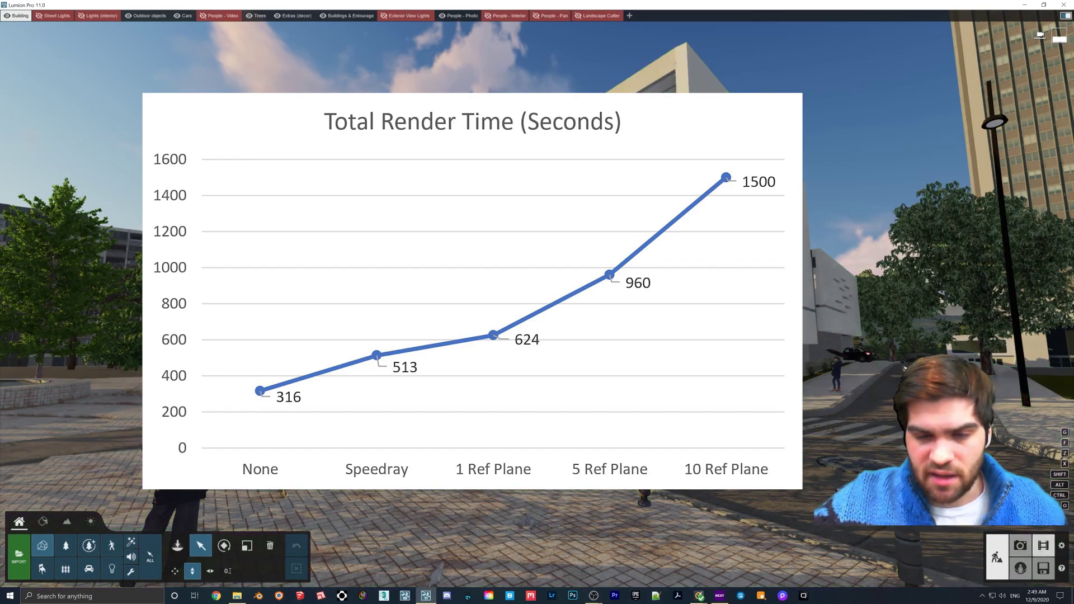
pyautogui.click(1043, 545)
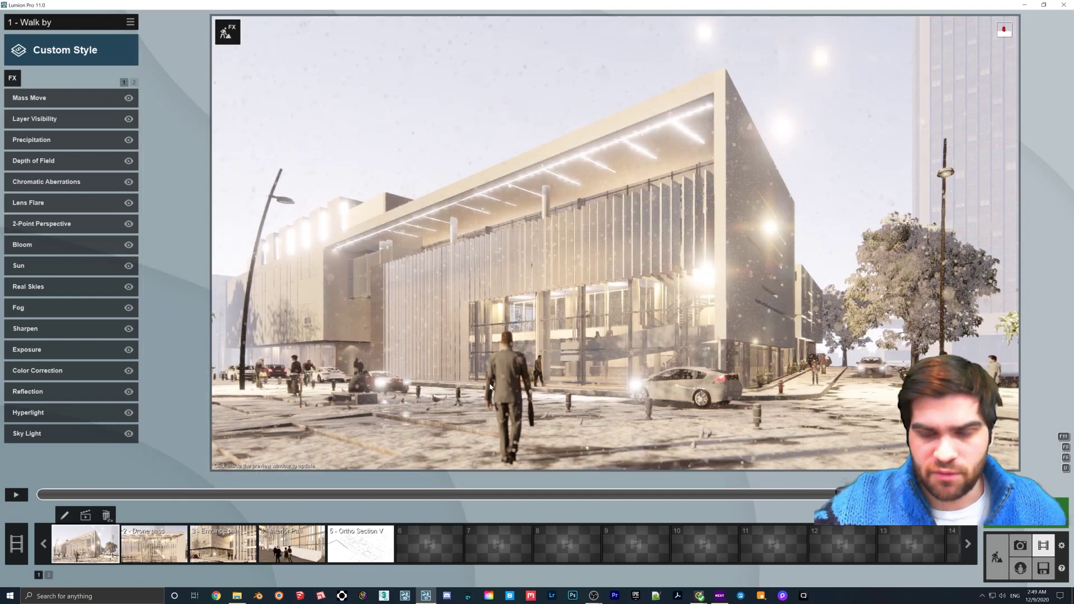
pyautogui.click(604, 368)
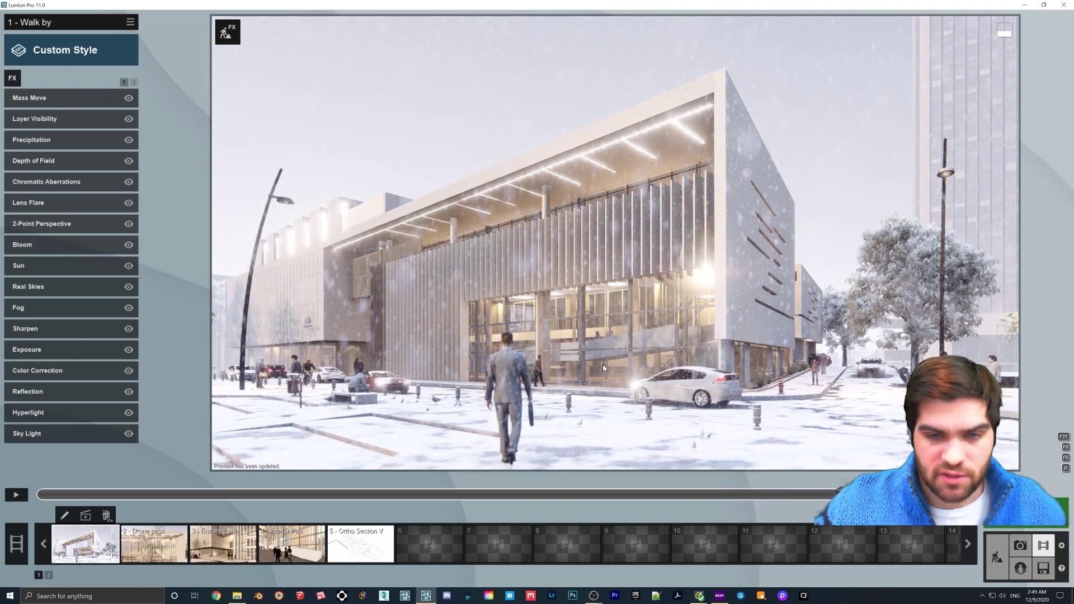
# - Select the "1 - Walk by" clip and copy it
pyautogui.click(429, 544)
pyautogui.click(92, 549)
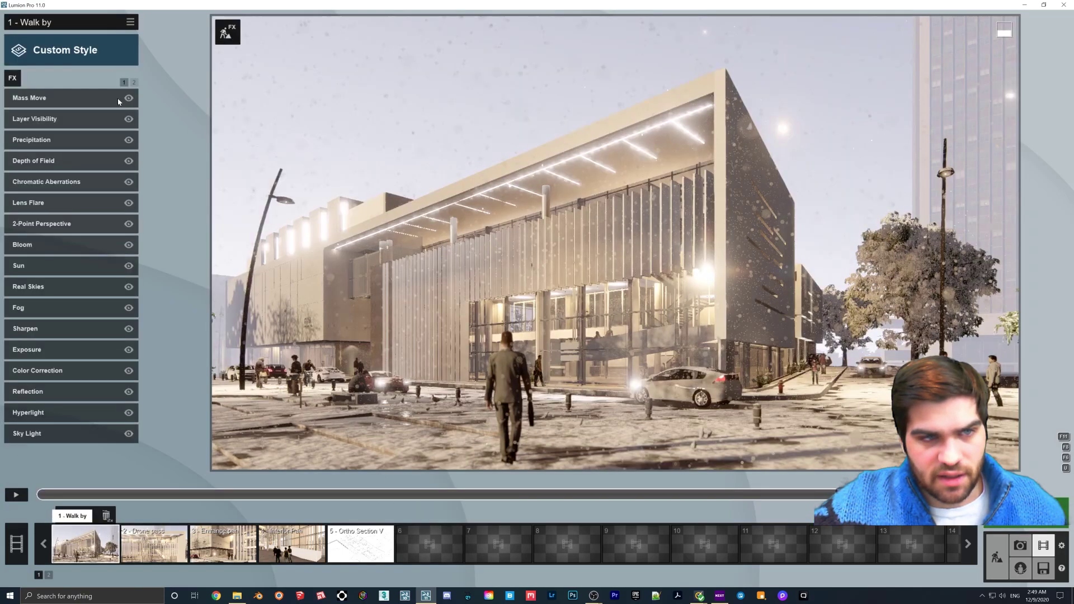
pyautogui.click(131, 21)
pyautogui.click(103, 29)
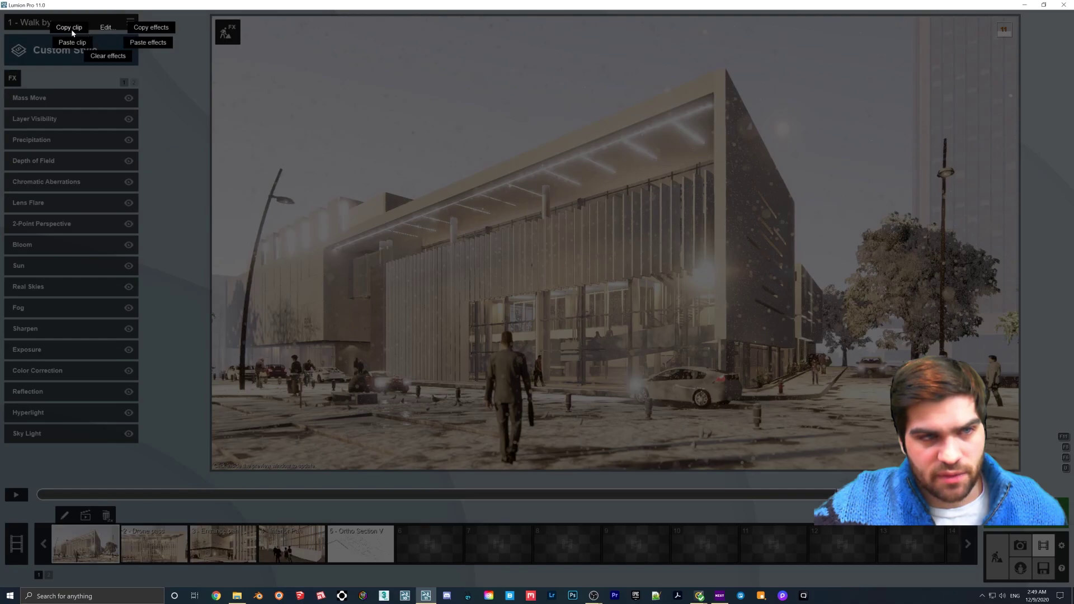
pyautogui.click(71, 33)
# - Record a new clip in empty slot 6 and paste the copied Walk by clip over it
pyautogui.click(427, 545)
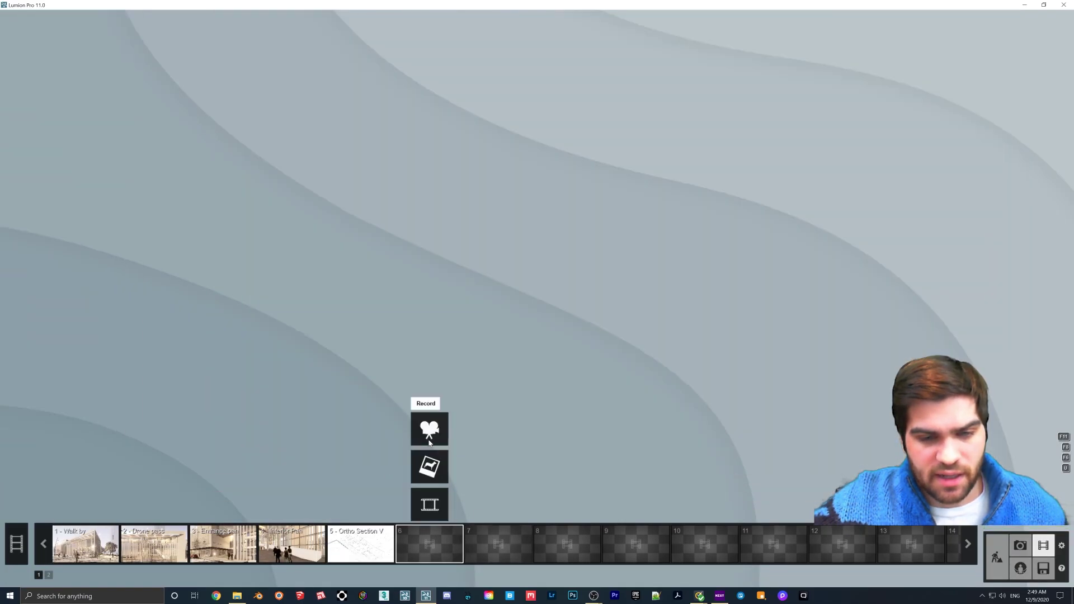
pyautogui.click(427, 432)
pyautogui.click(537, 545)
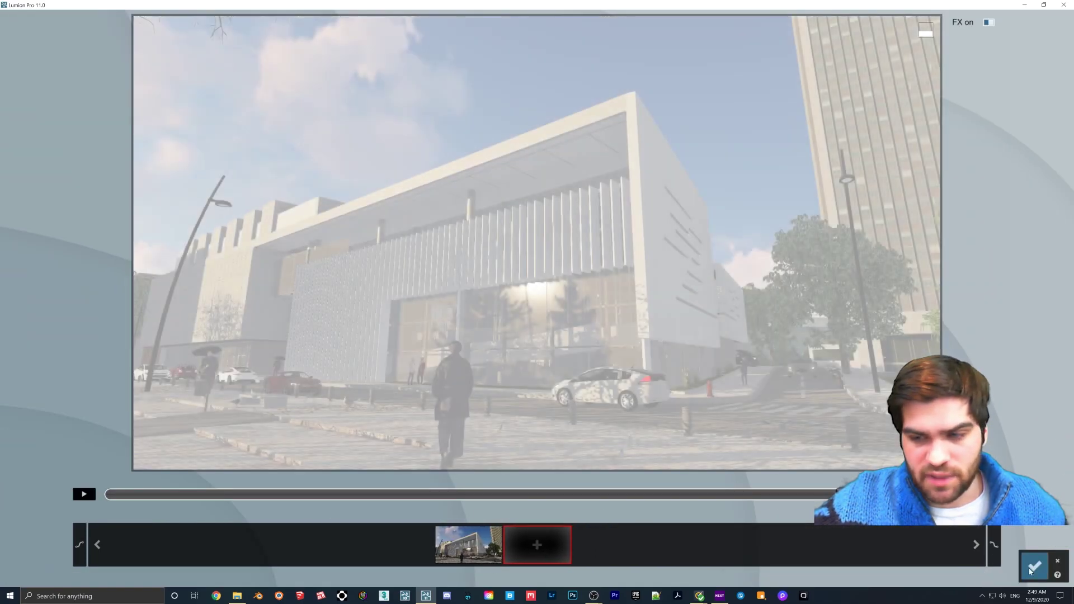
pyautogui.click(1035, 566)
pyautogui.click(104, 29)
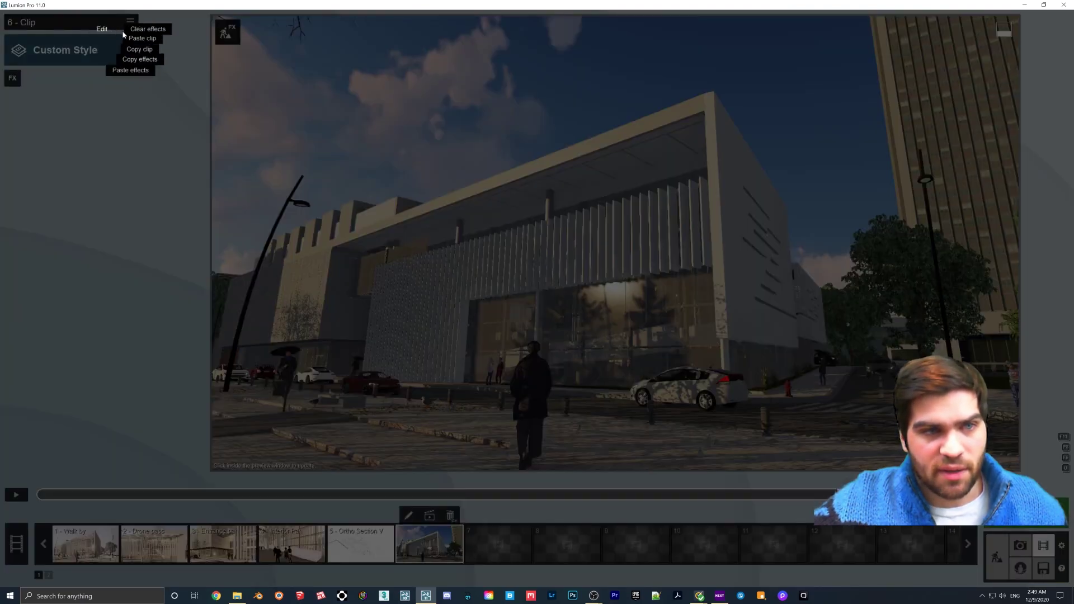
pyautogui.click(140, 39)
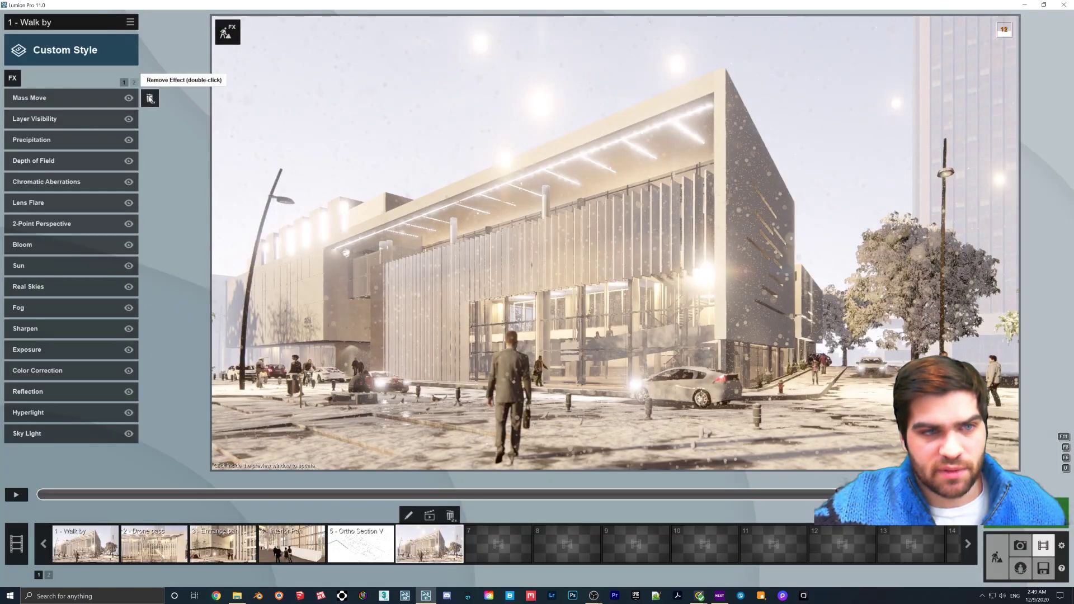
# - Remove every effect from the pasted clip in slot 6 except Reflection, from Mass Move through Shadow
pyautogui.doubleClick(149, 98)
pyautogui.doubleClick(150, 98)
pyautogui.doubleClick(150, 99)
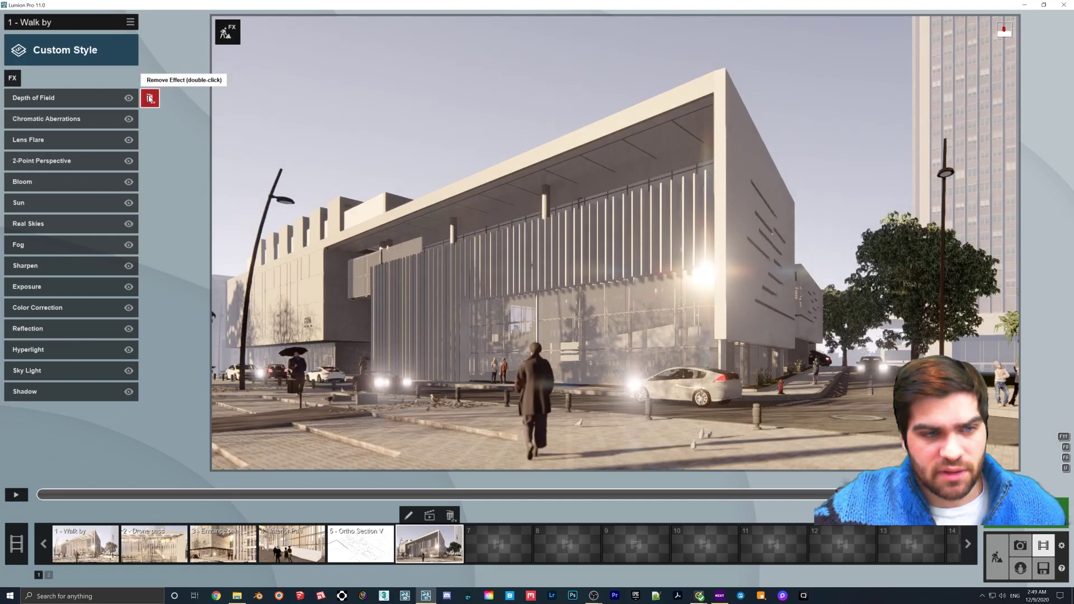
pyautogui.doubleClick(150, 99)
pyautogui.doubleClick(150, 98)
pyautogui.doubleClick(150, 98)
pyautogui.doubleClick(150, 98)
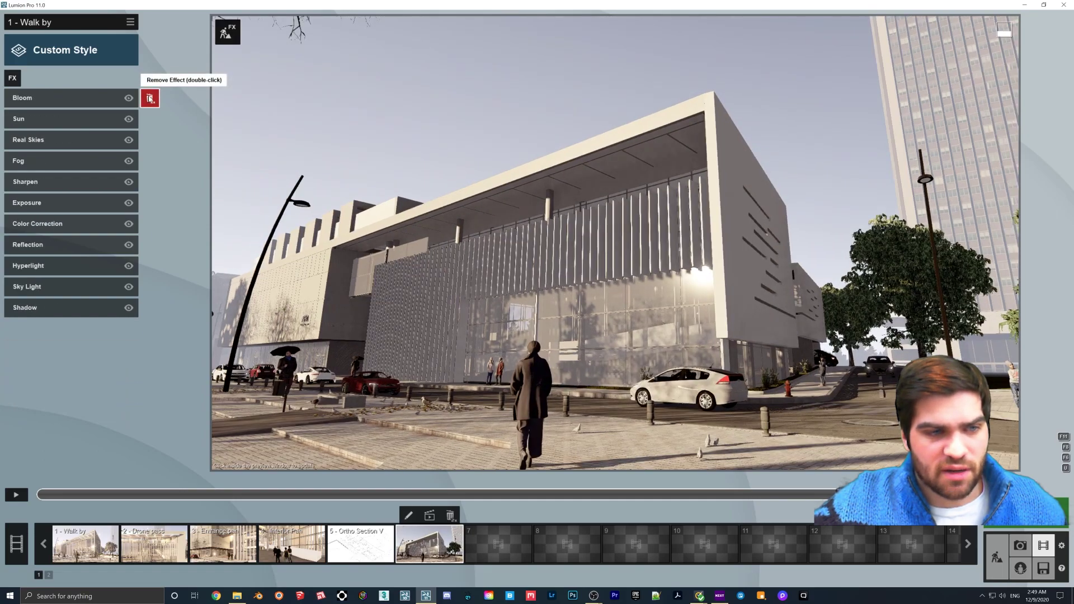
pyautogui.doubleClick(150, 99)
pyautogui.doubleClick(150, 99)
pyautogui.doubleClick(149, 98)
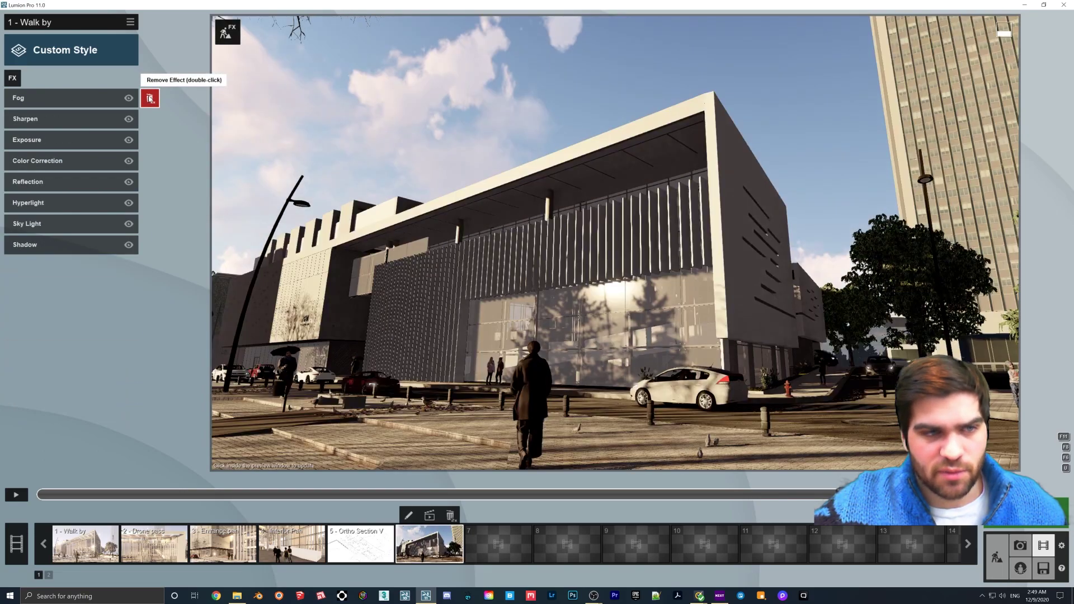
pyautogui.doubleClick(150, 98)
pyautogui.doubleClick(149, 99)
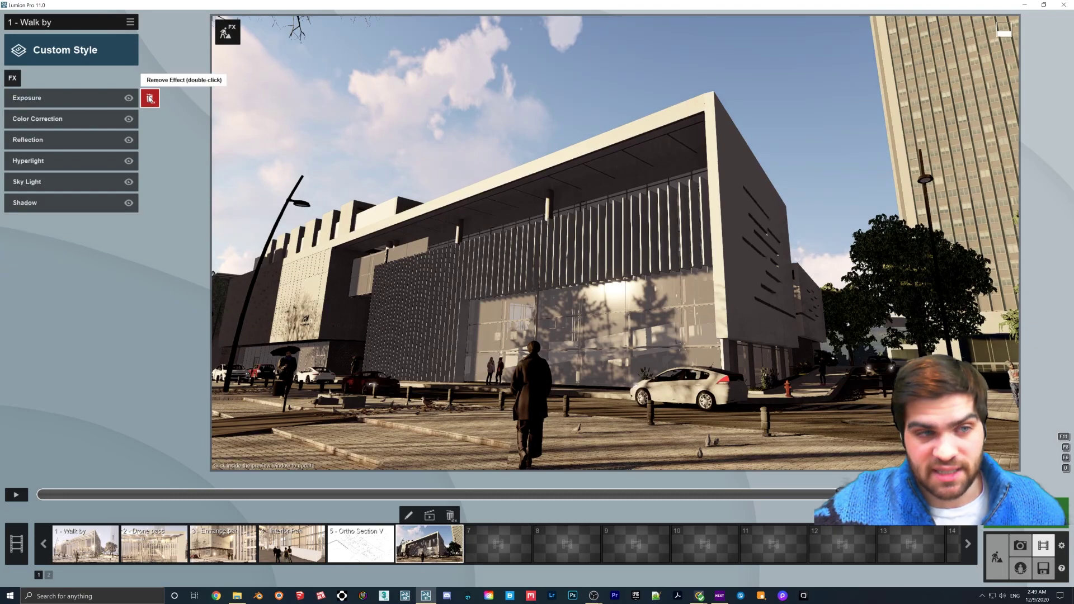
pyautogui.doubleClick(149, 98)
pyautogui.doubleClick(149, 98)
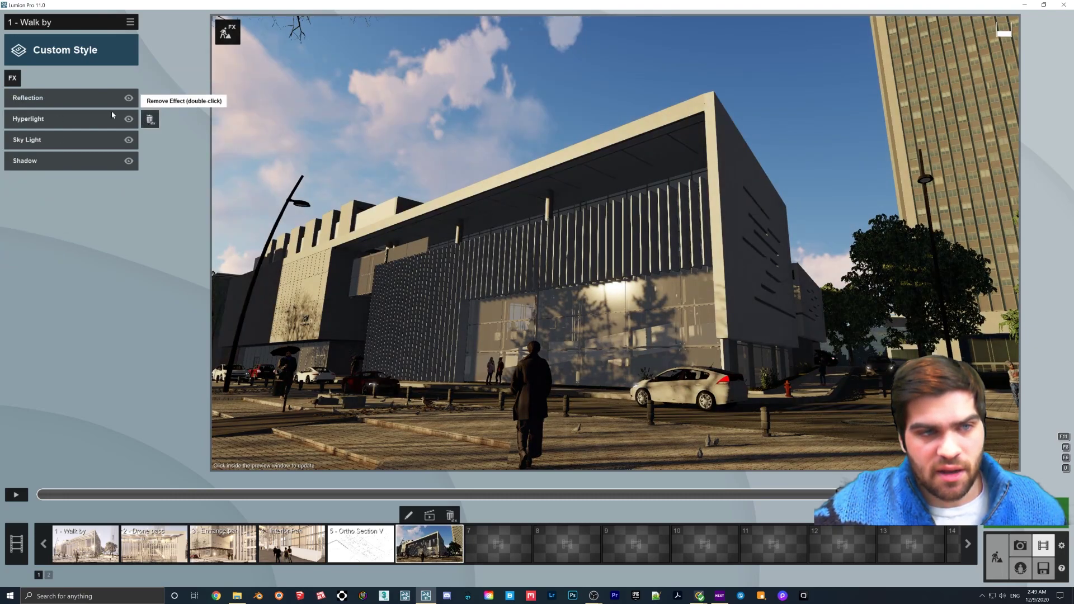
pyautogui.doubleClick(150, 118)
pyautogui.doubleClick(150, 118)
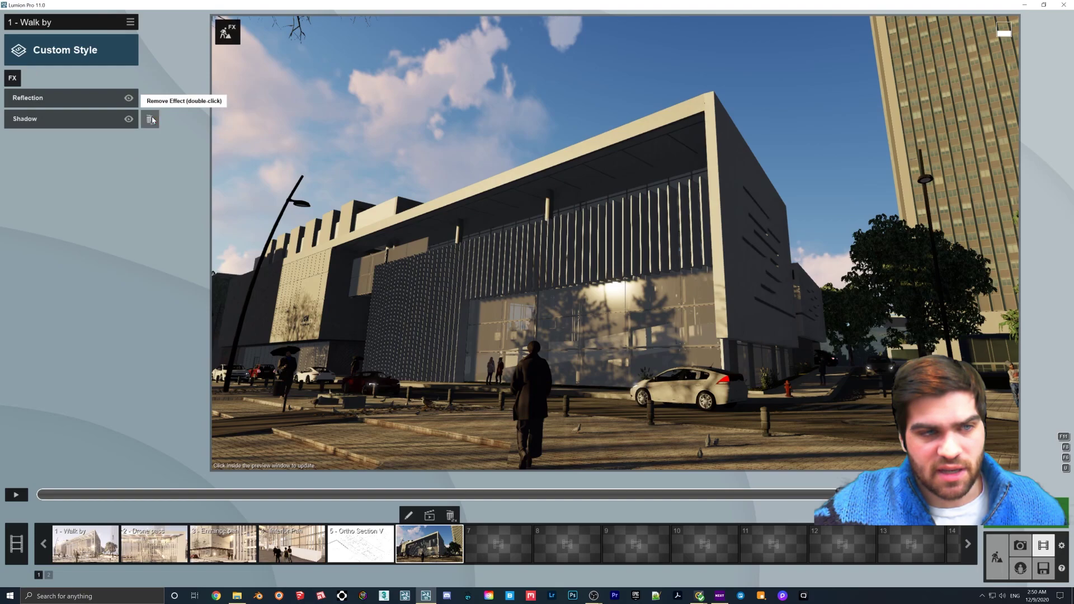
pyautogui.doubleClick(150, 119)
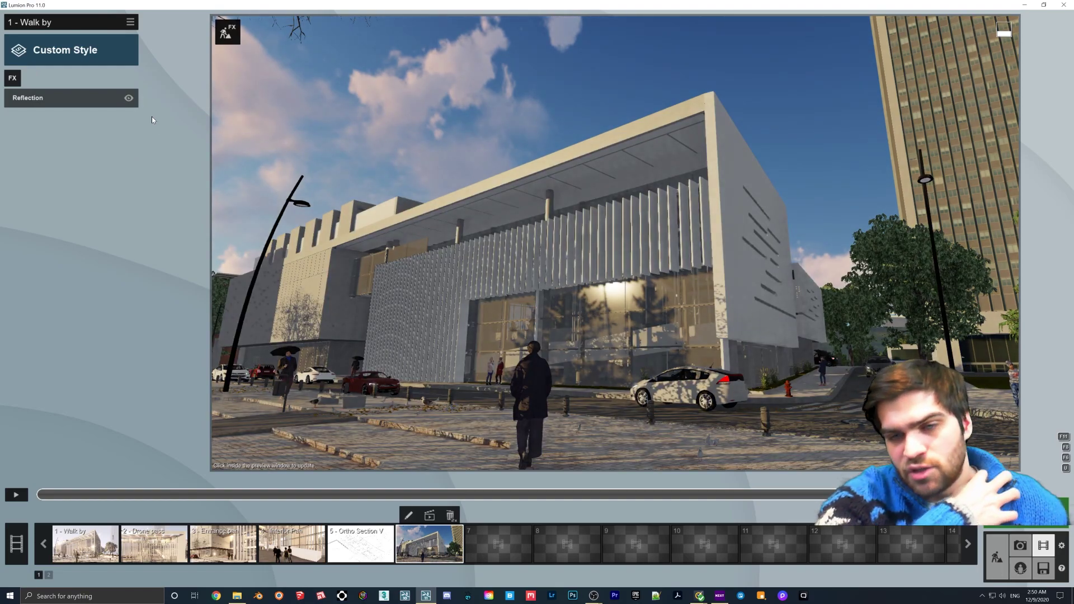
# - Disable the clip's Reflection effect and play the clip to examine the facade without reflections
pyautogui.click(89, 99)
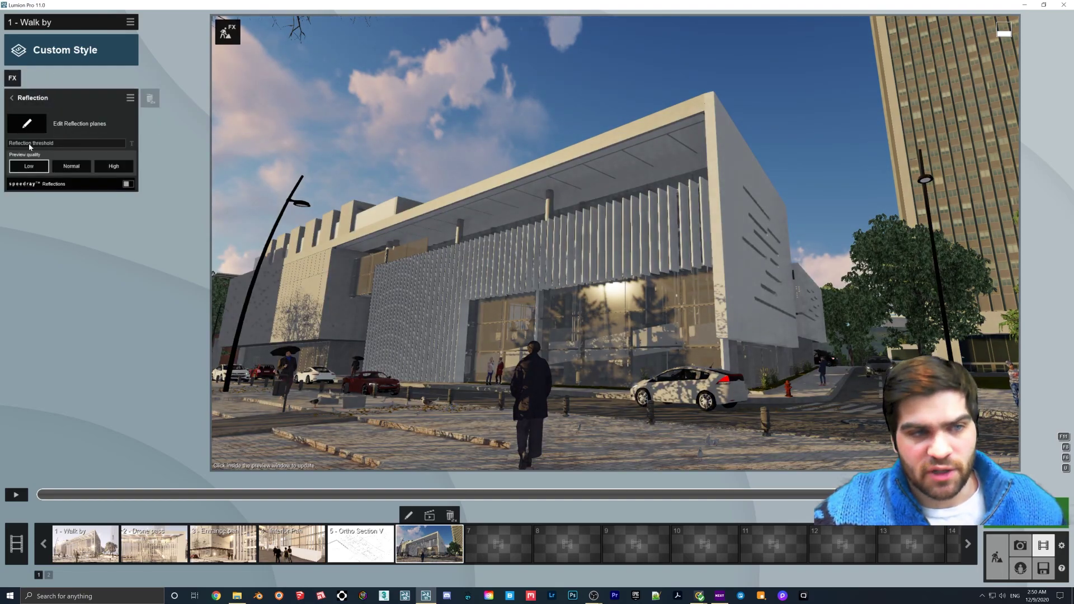
pyautogui.click(24, 102)
pyautogui.click(129, 98)
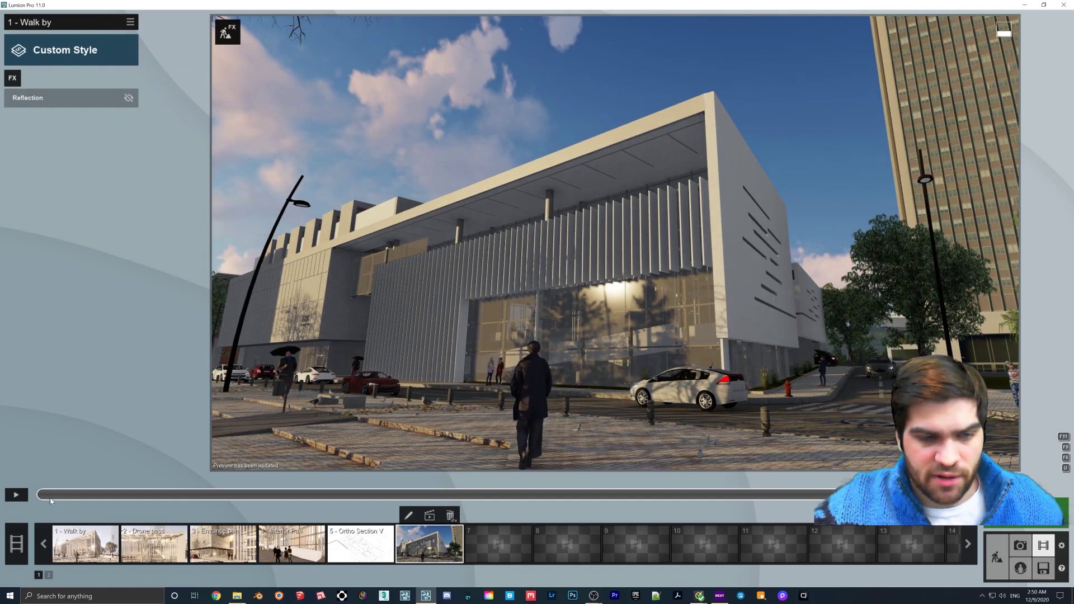
pyautogui.click(408, 516)
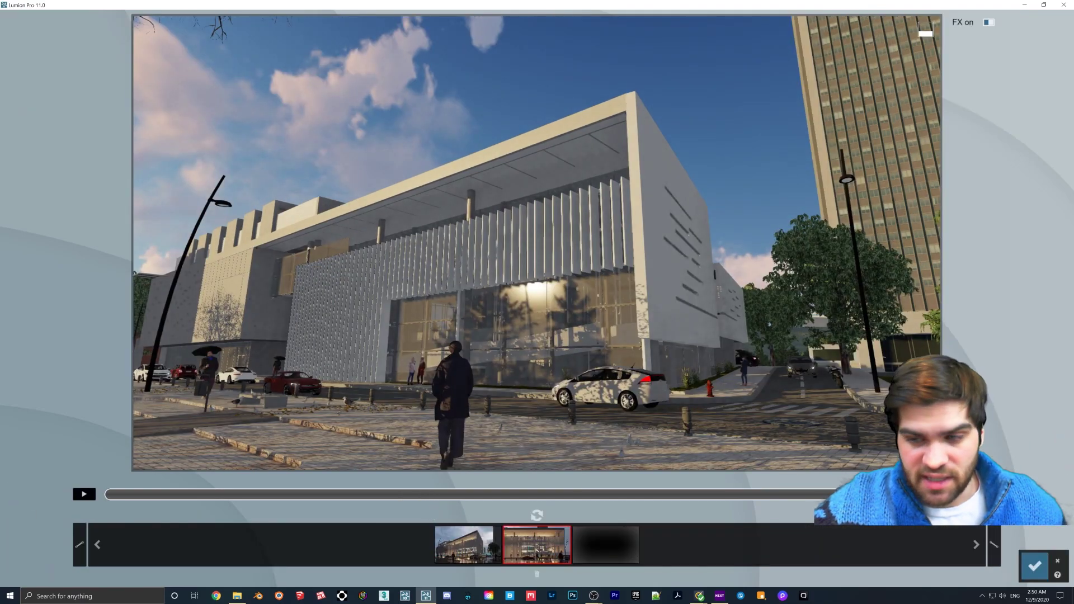
pyautogui.click(1035, 566)
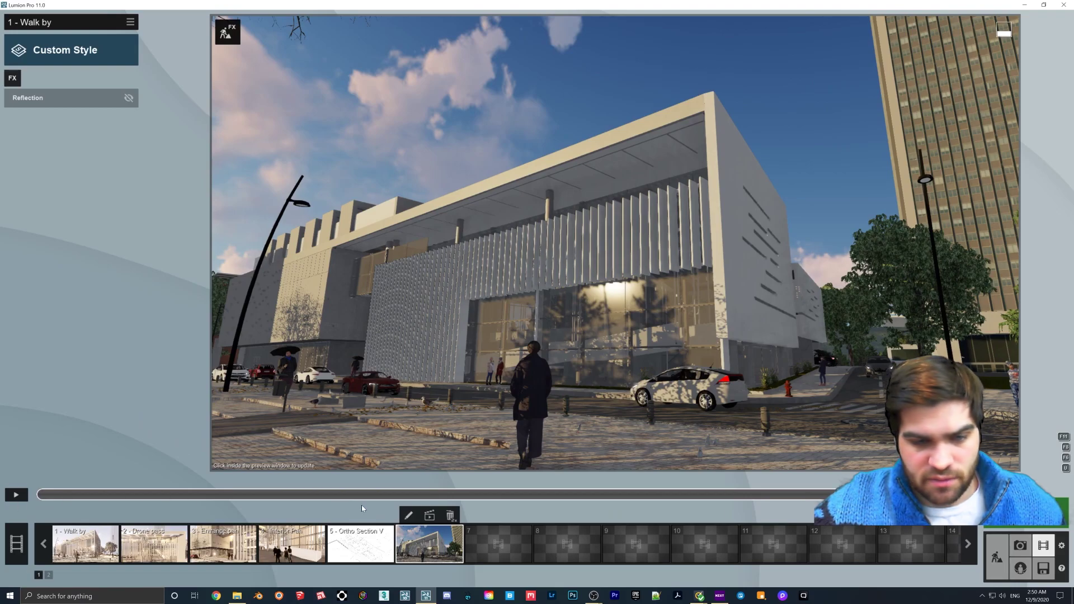
pyautogui.click(409, 516)
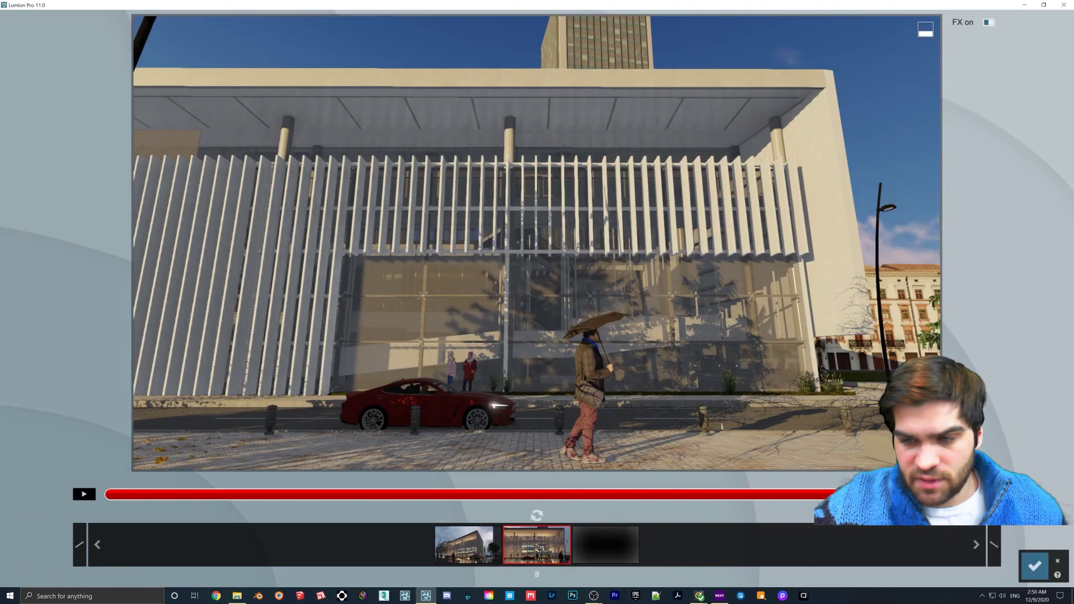
pyautogui.click(1035, 566)
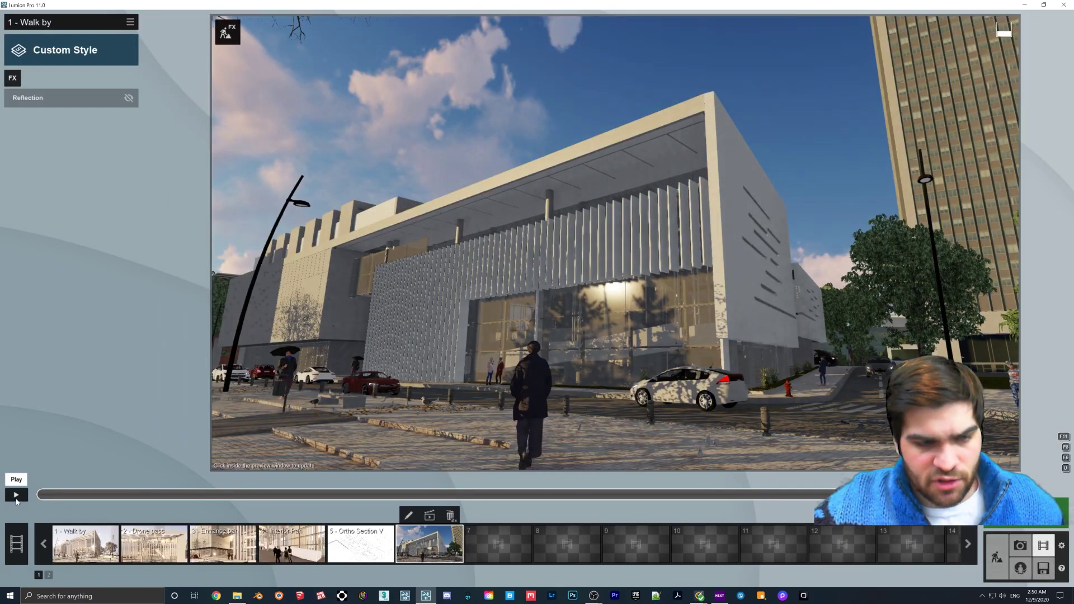
pyautogui.click(16, 498)
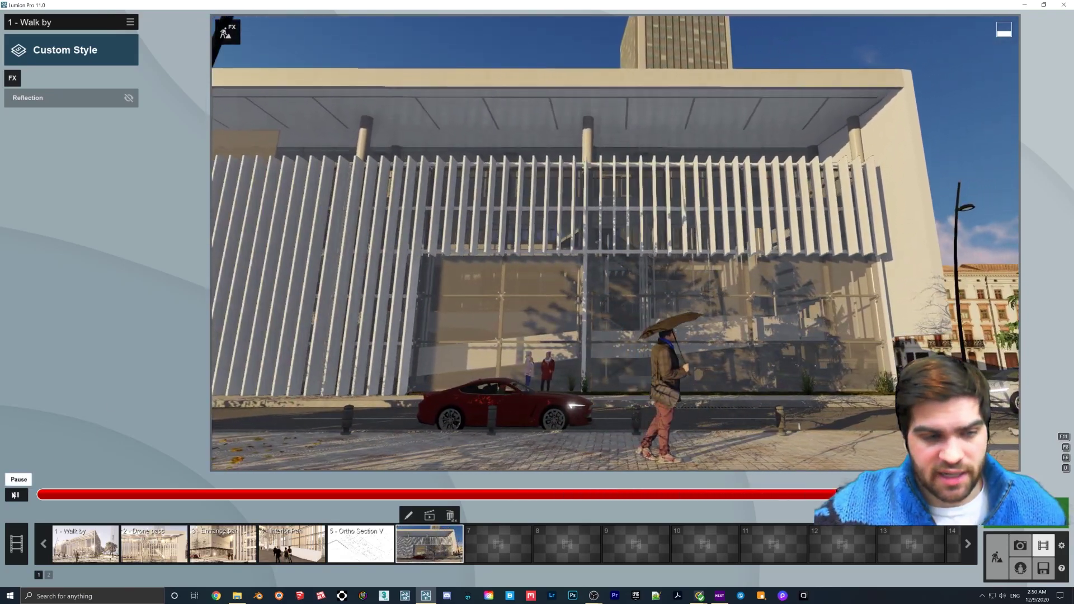
pyautogui.click(14, 494)
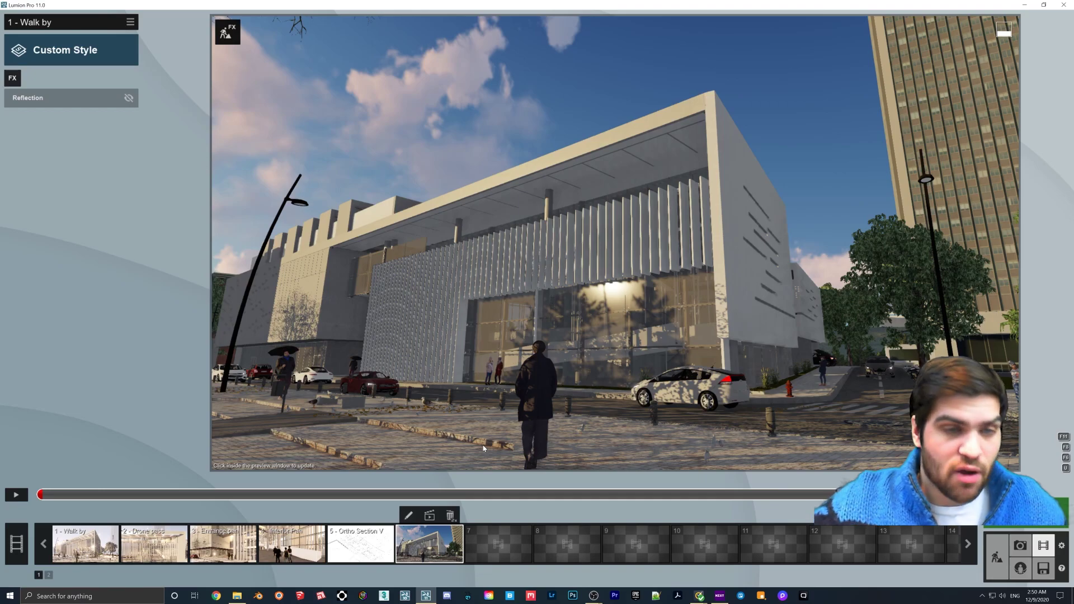
# - Re-enable the Reflection effect, remove its existing reflection planes and accept the change
pyautogui.click(128, 98)
pyautogui.click(103, 106)
pyautogui.click(21, 140)
pyautogui.click(41, 569)
pyautogui.click(56, 551)
pyautogui.click(34, 552)
pyautogui.click(1052, 567)
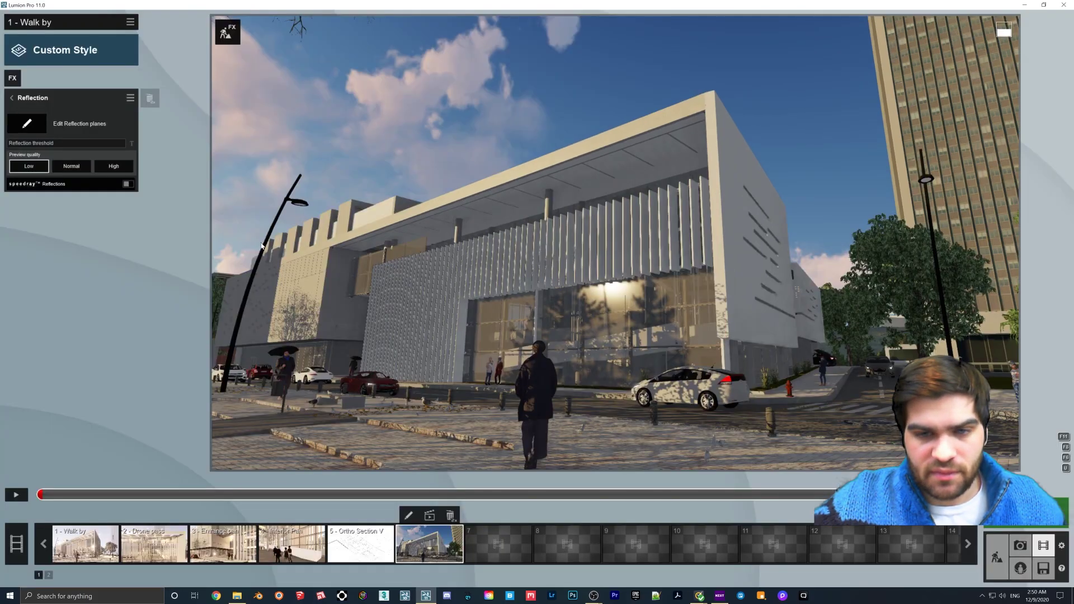
# - Toggle Speedray Reflections to compare the preview, restoring the original setting
pyautogui.click(128, 184)
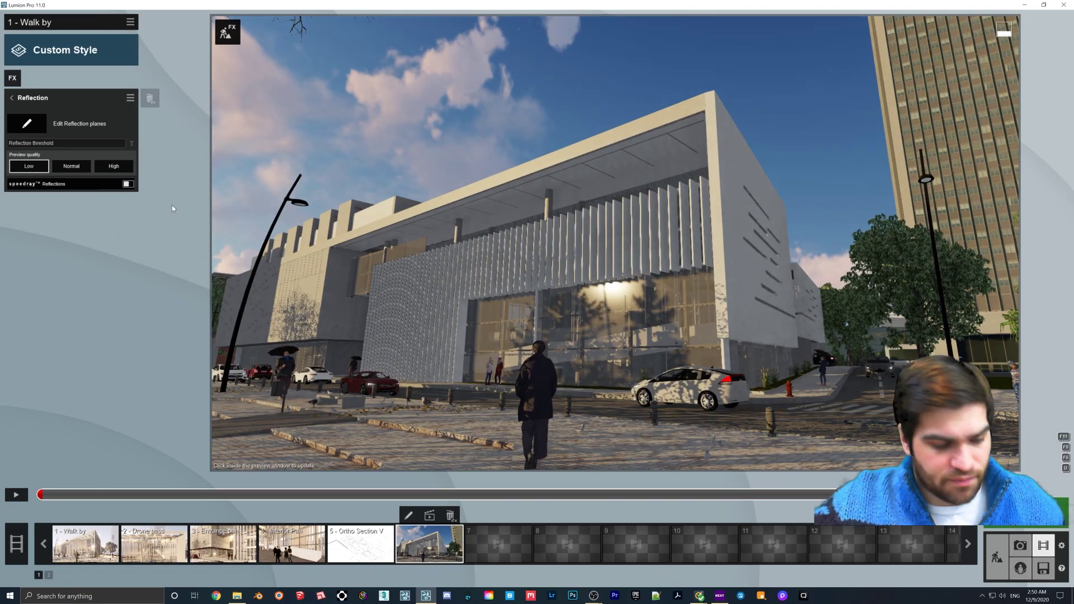
pyautogui.click(128, 184)
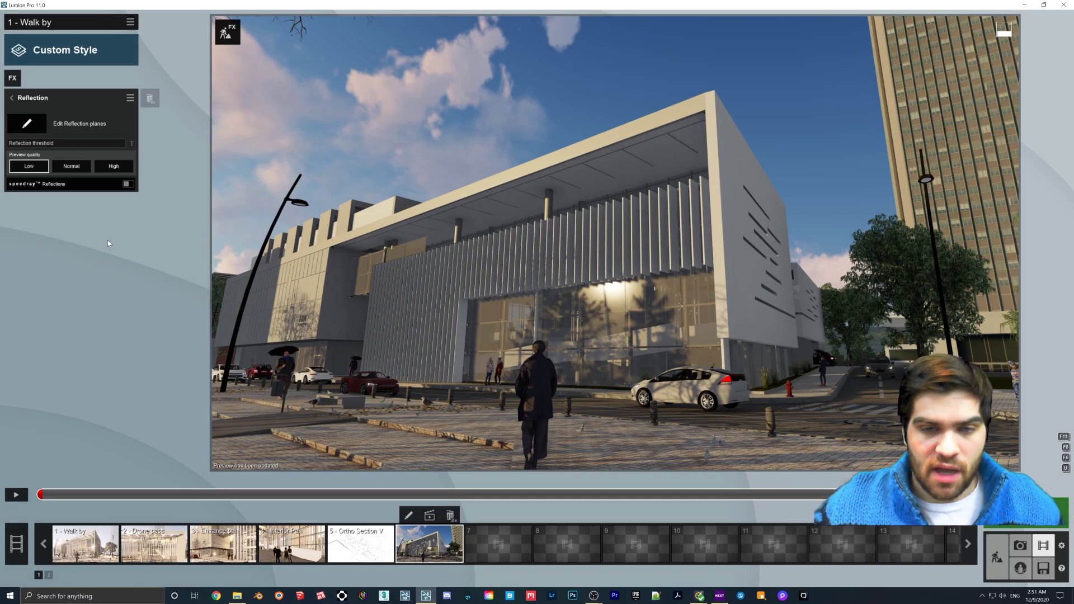
# - Add a reflection plane on the main building's front glass facade and accept the edit
pyautogui.click(26, 123)
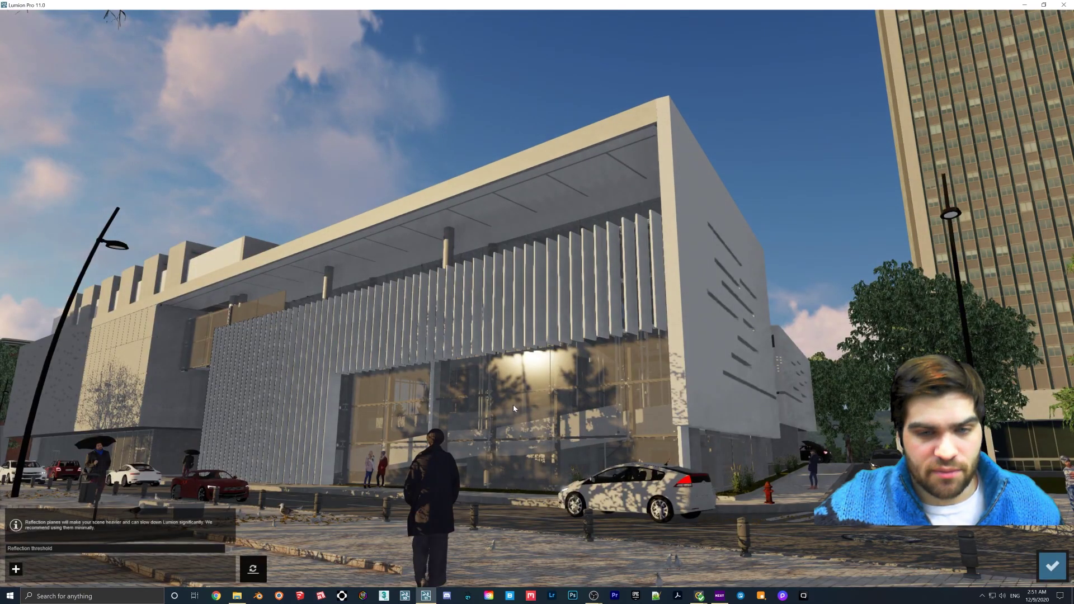
pyautogui.click(16, 569)
pyautogui.click(391, 429)
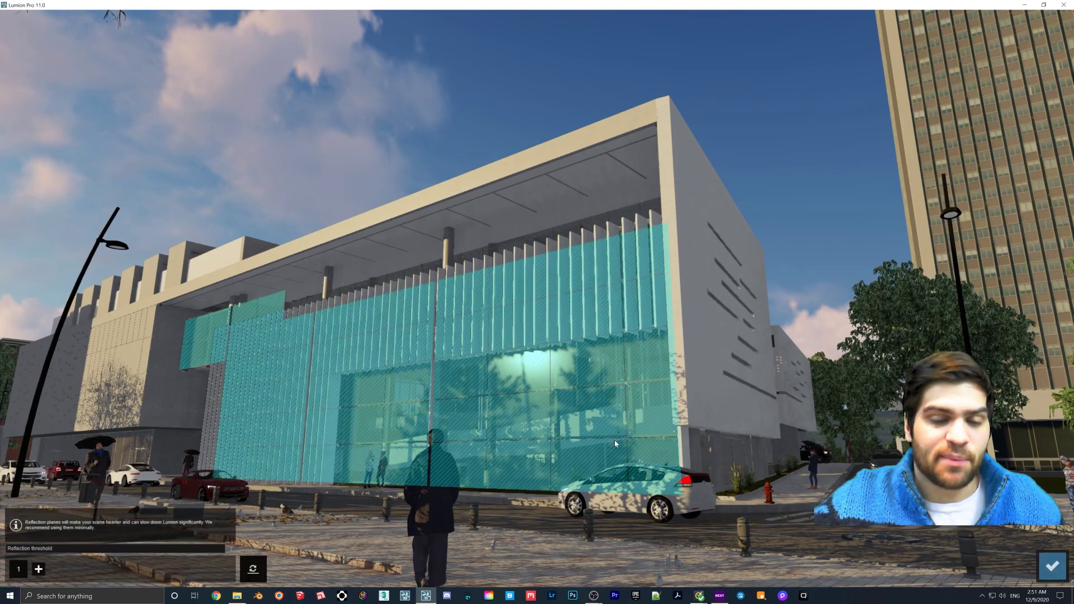
pyautogui.click(1052, 567)
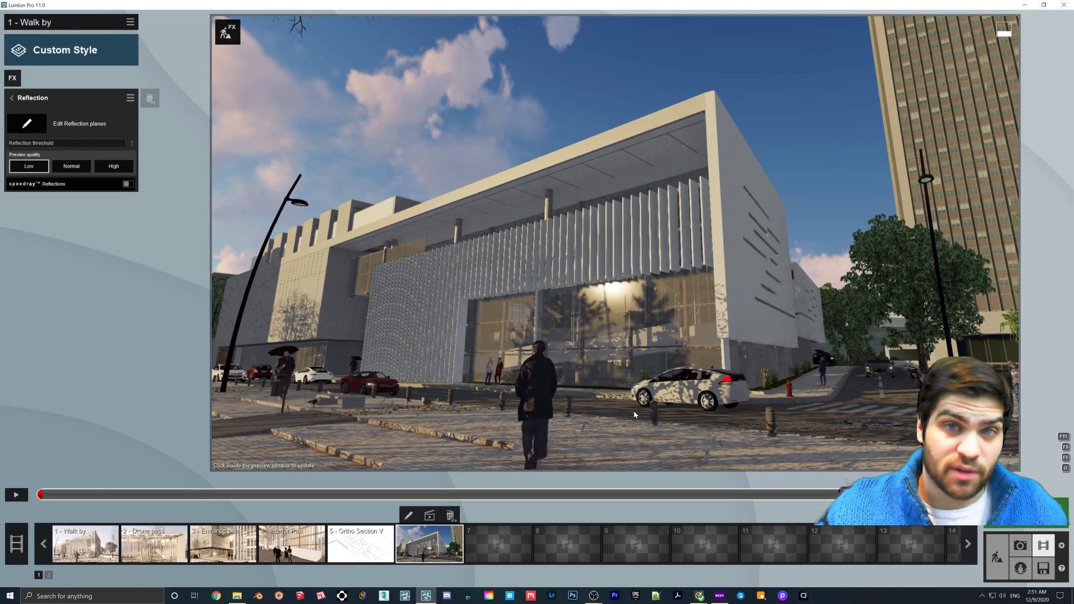
# - Add reflection planes on the left wing's front wall, the ground-floor side glazing, the roof overhang's underside and the building's side wall
pyautogui.click(28, 123)
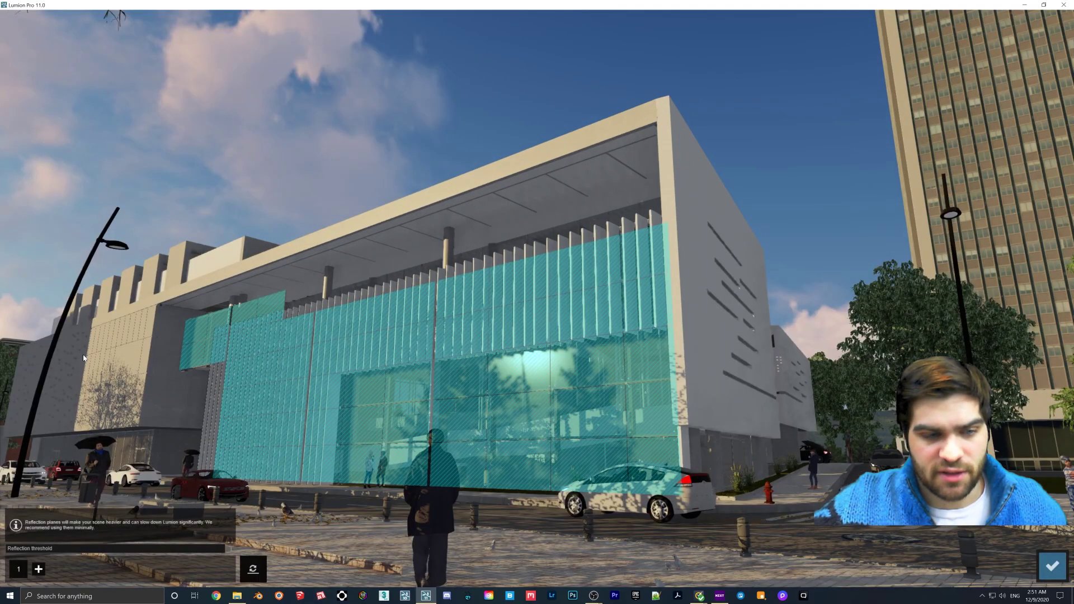
pyautogui.click(132, 352)
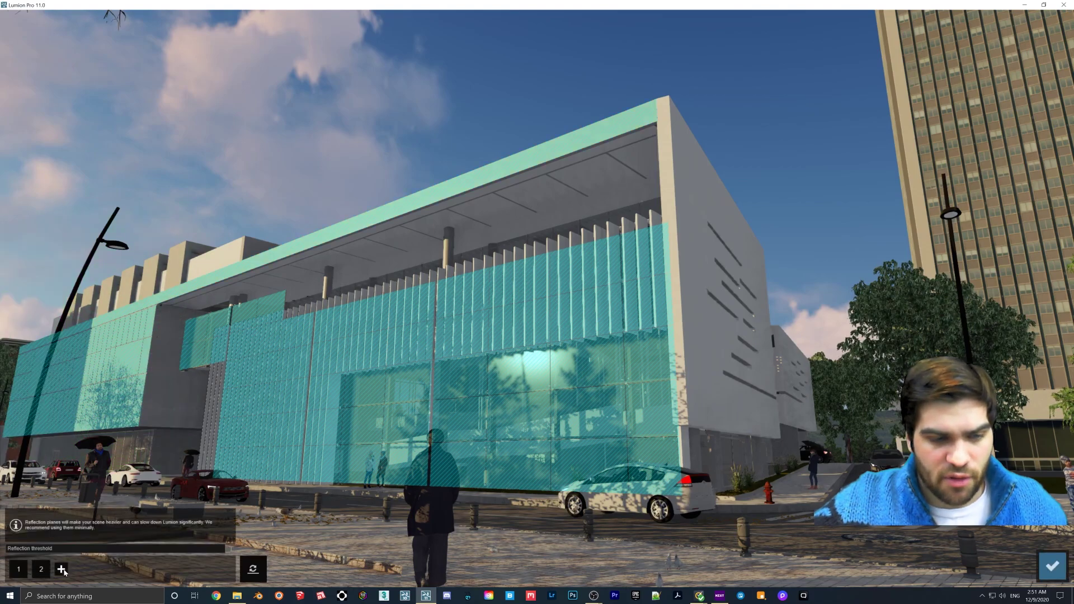
pyautogui.click(712, 458)
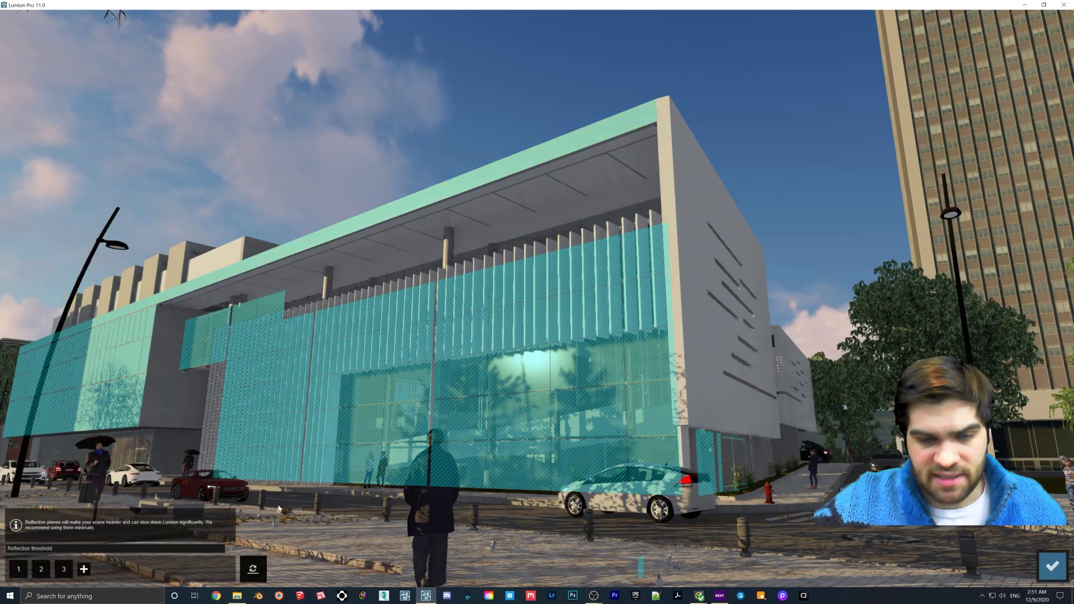
pyautogui.click(367, 252)
pyautogui.click(106, 569)
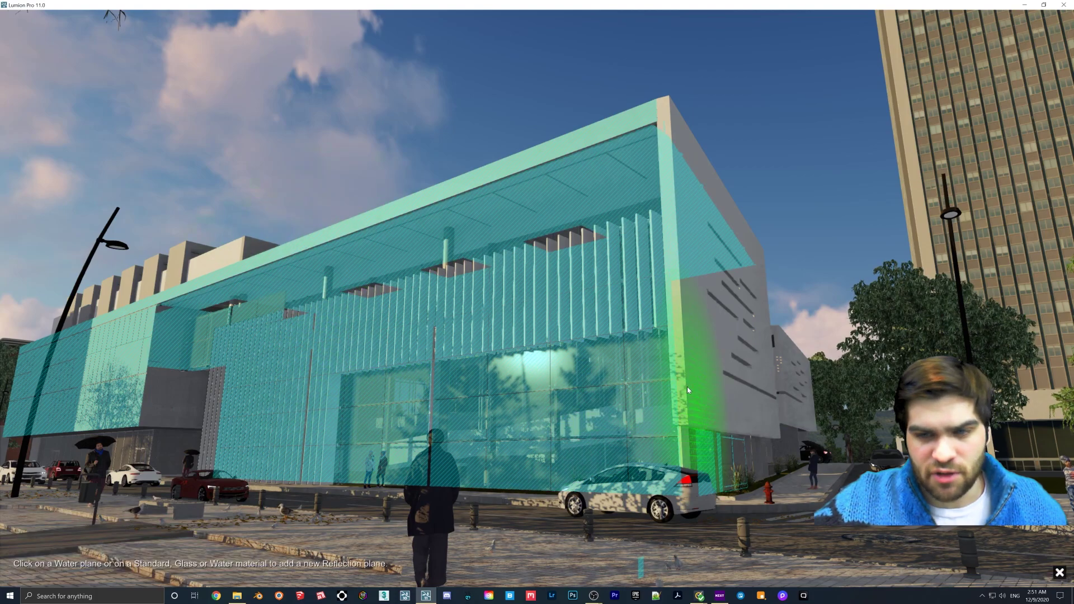
pyautogui.click(703, 349)
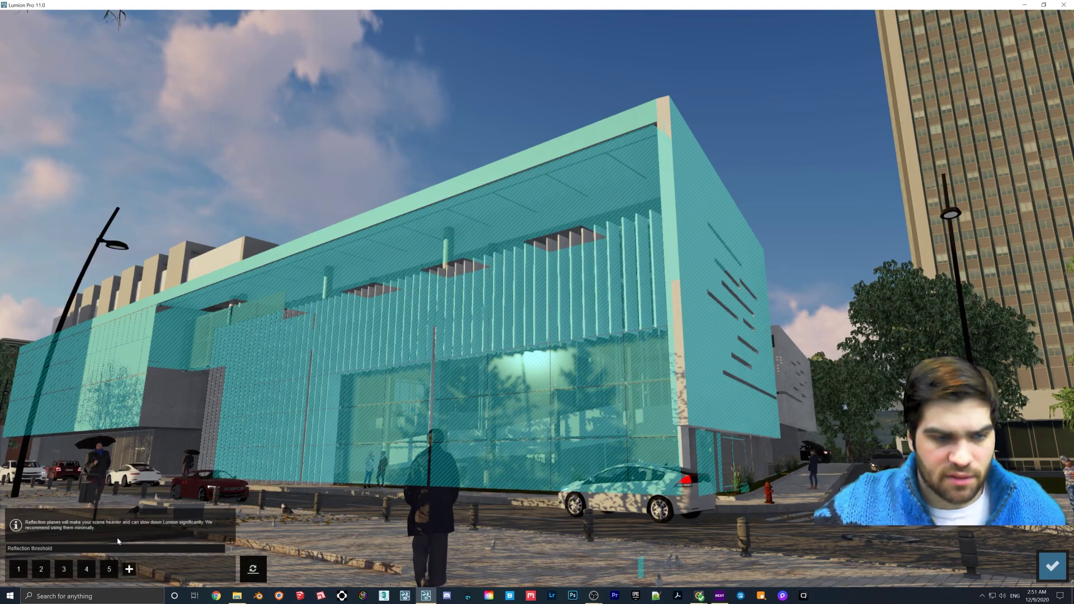
# - Remove the roof overhang's reflection plane and add one on the recessed ground-floor front beneath the left wing
pyautogui.click(87, 569)
pyautogui.click(109, 570)
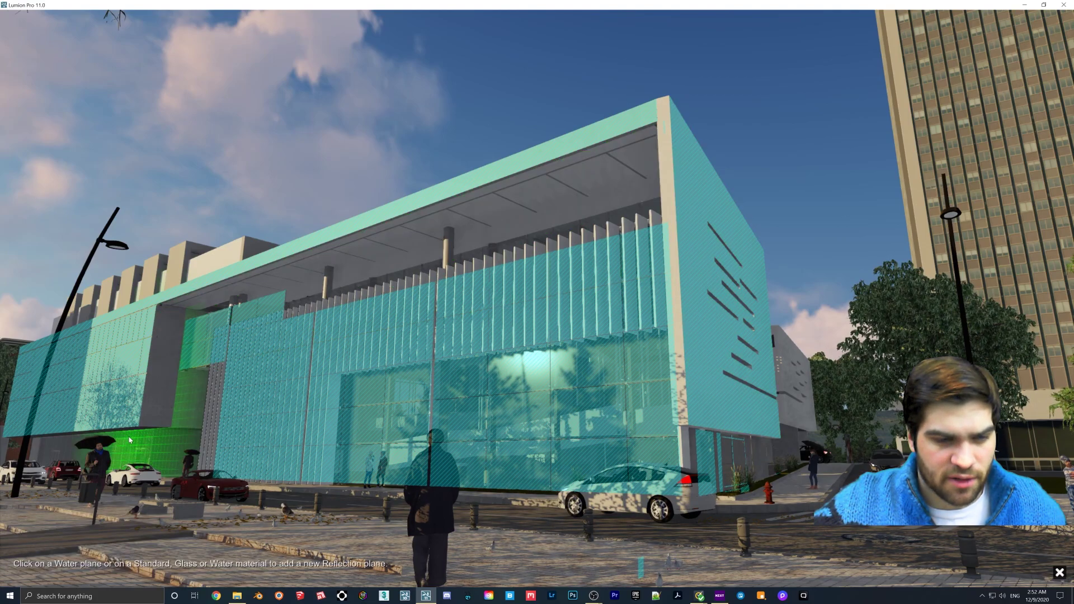
pyautogui.click(128, 449)
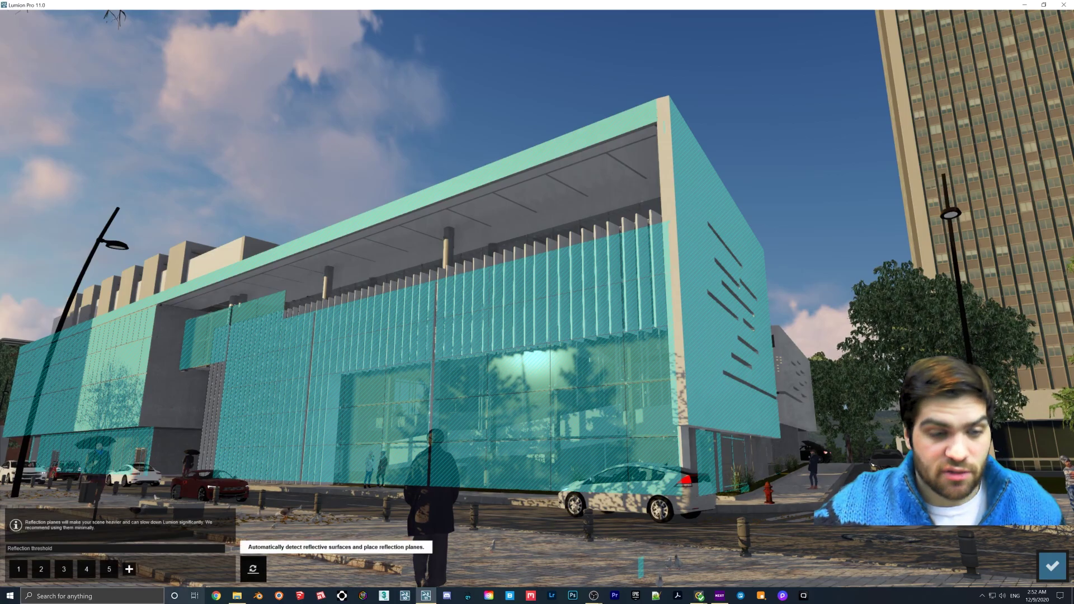
# - Add reflection planes on the paved sidewalk strip in the foreground and on the main road in front of the building
pyautogui.click(129, 569)
pyautogui.moveTo(430, 391); pyautogui.dragTo(430, 391, button='right')
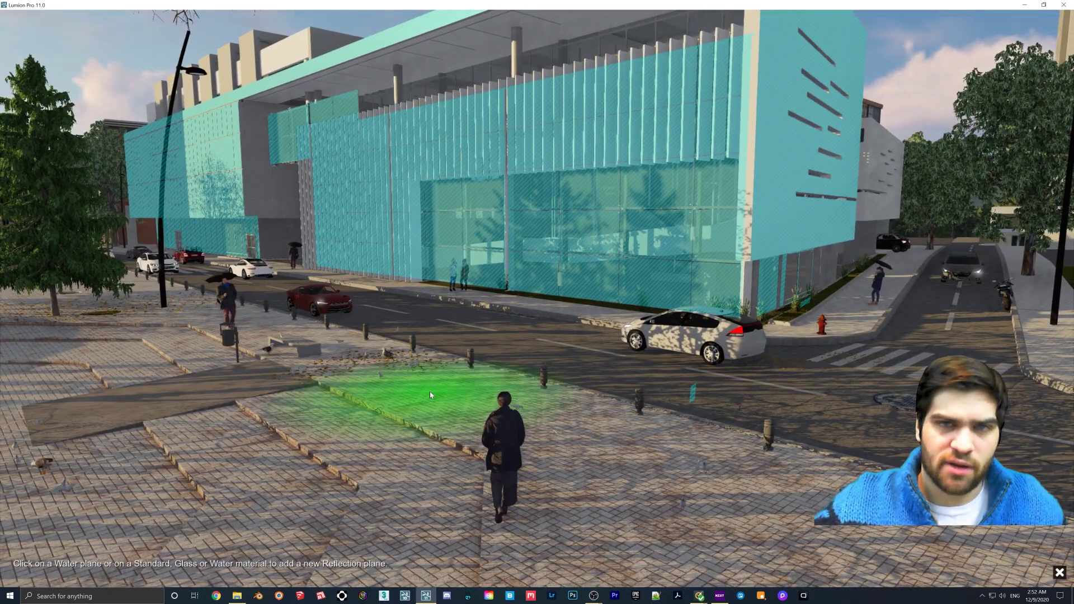
pyautogui.click(429, 392)
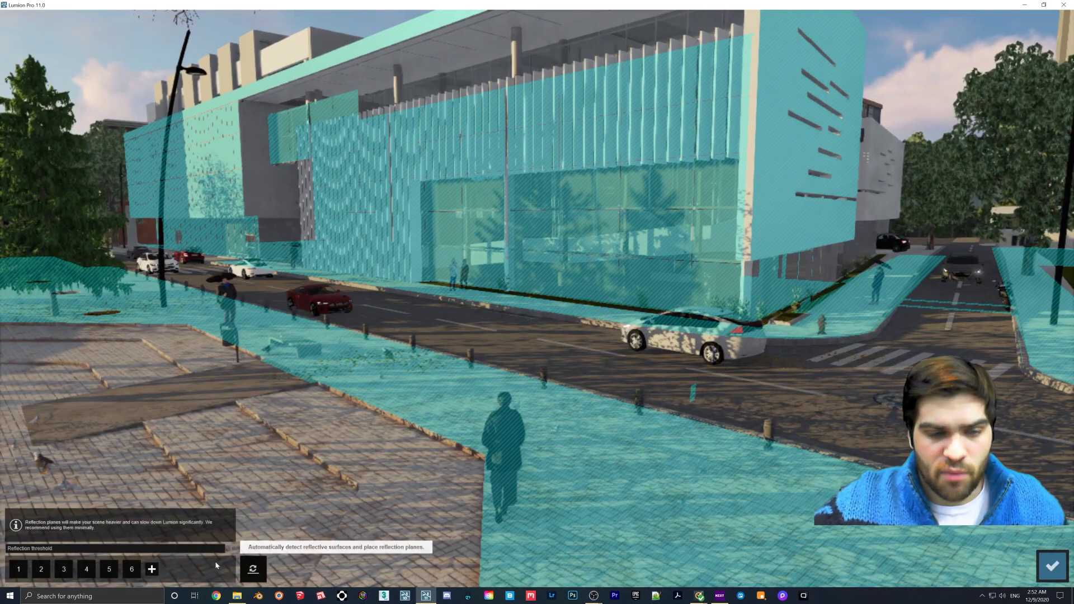
pyautogui.click(153, 569)
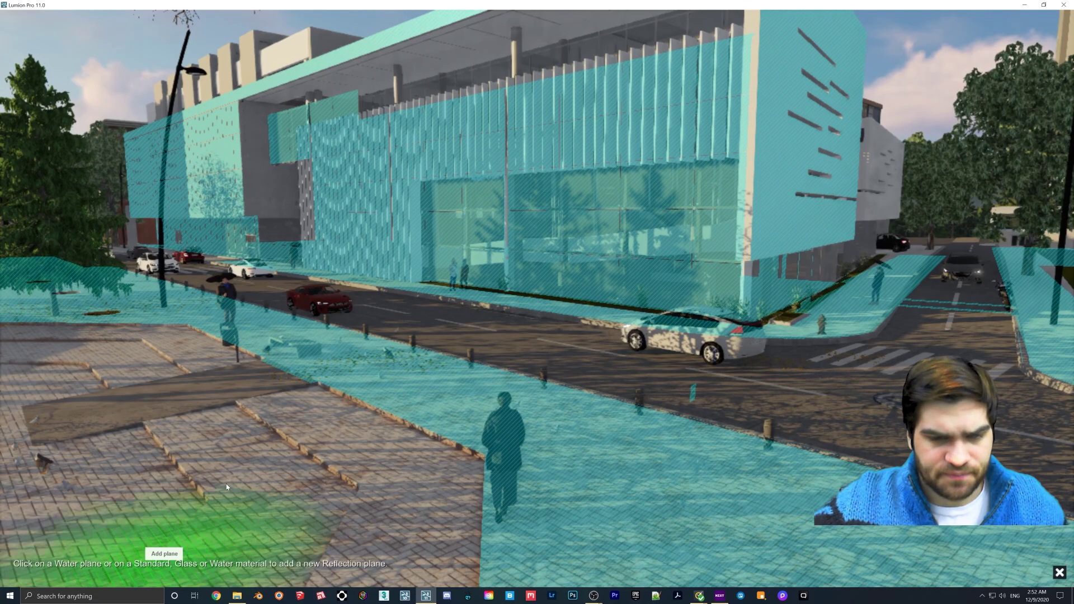
pyautogui.click(488, 339)
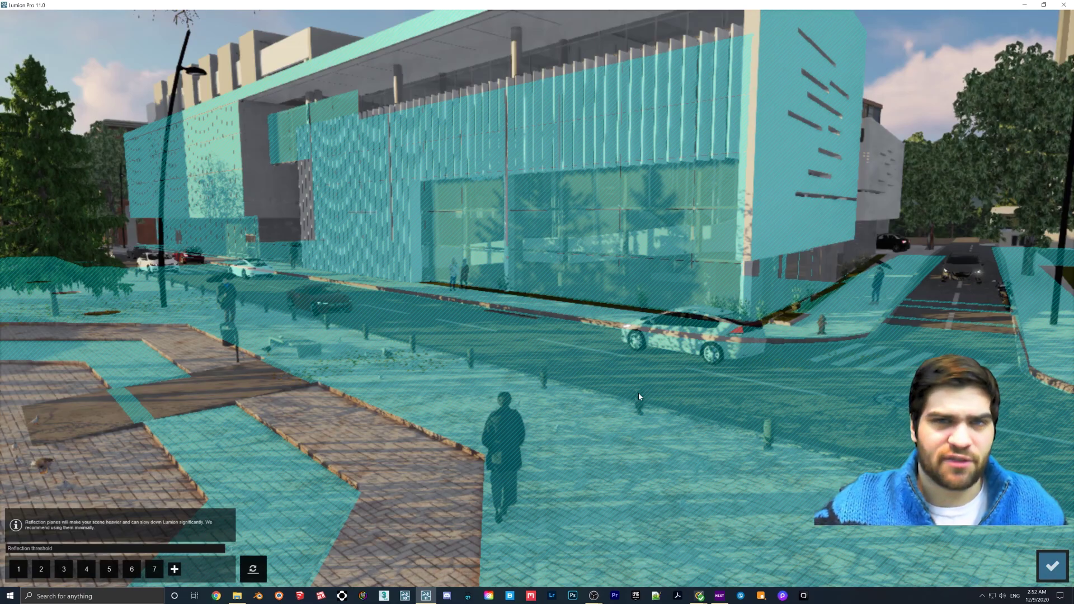
# - Add reflection planes on the lower plaza paving, the side street and the left wing's side wall, and accept the edit
pyautogui.click(175, 570)
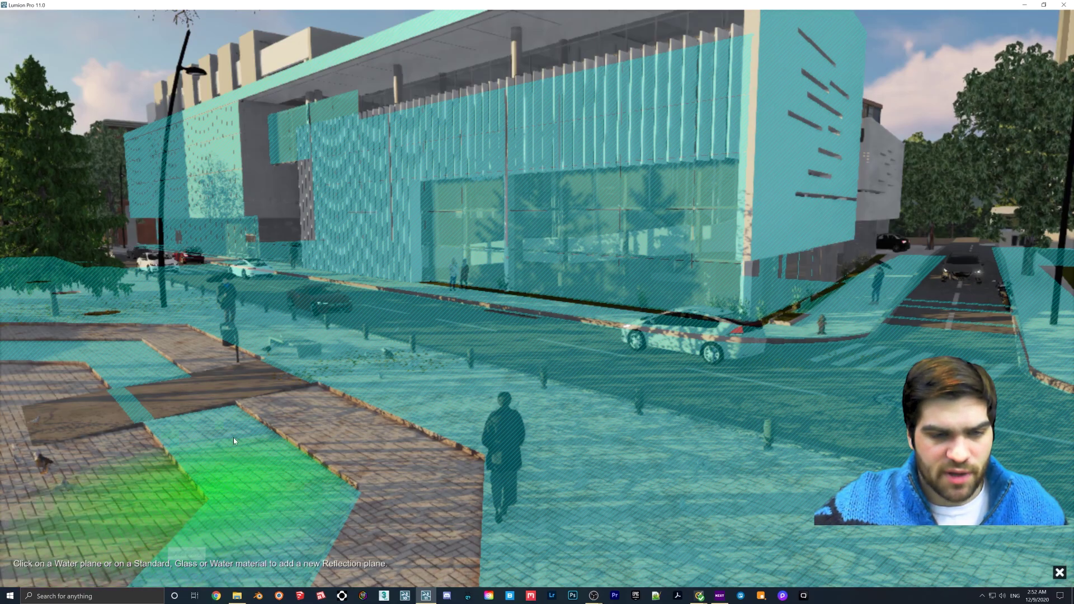
pyautogui.click(168, 503)
pyautogui.click(198, 569)
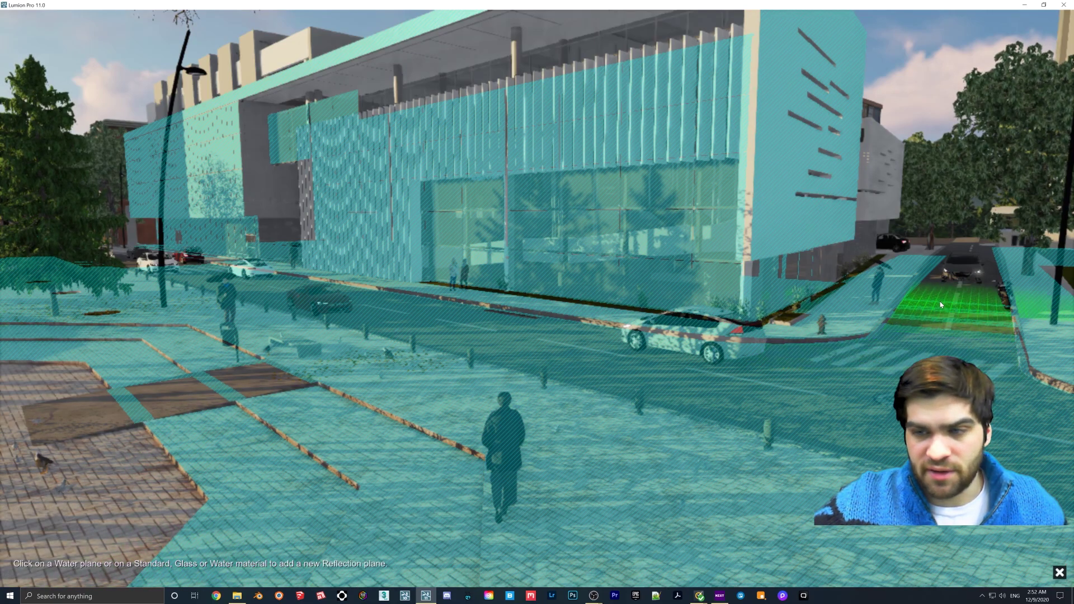
pyautogui.click(936, 307)
pyautogui.click(220, 569)
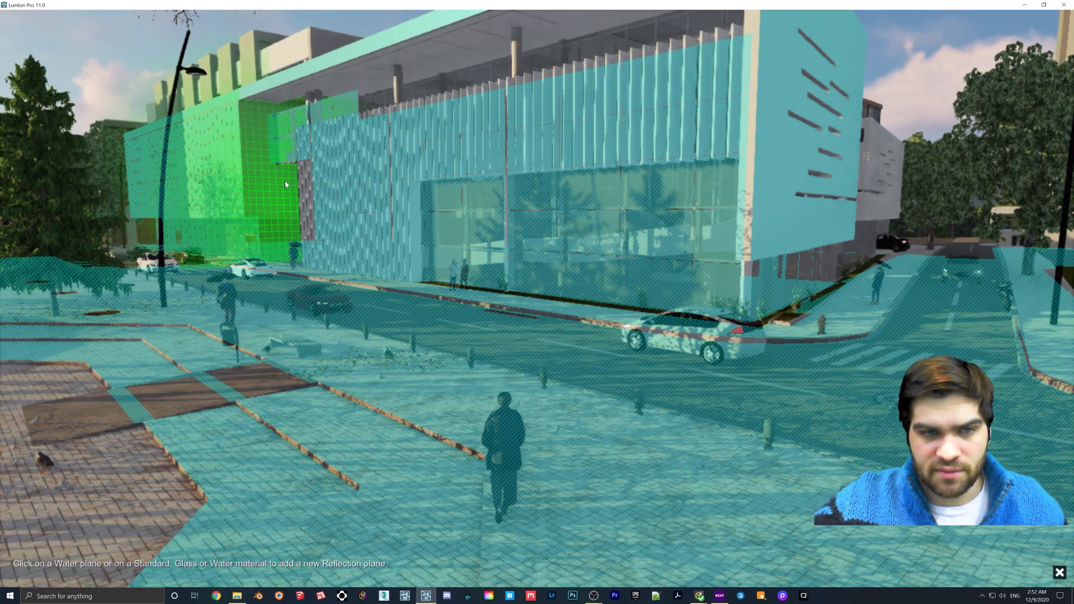
pyautogui.click(235, 179)
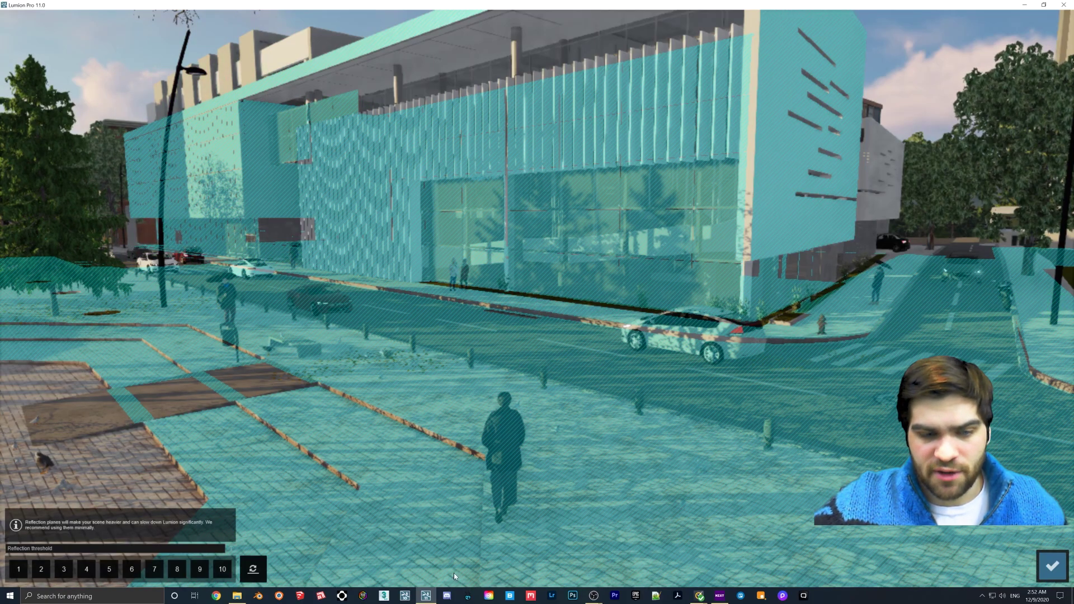
pyautogui.click(1052, 566)
# - Set the reflection preview quality to Normal and compare the preview without and with Speedray Reflections, leaving Speedray on
pyautogui.click(71, 166)
pyautogui.click(625, 294)
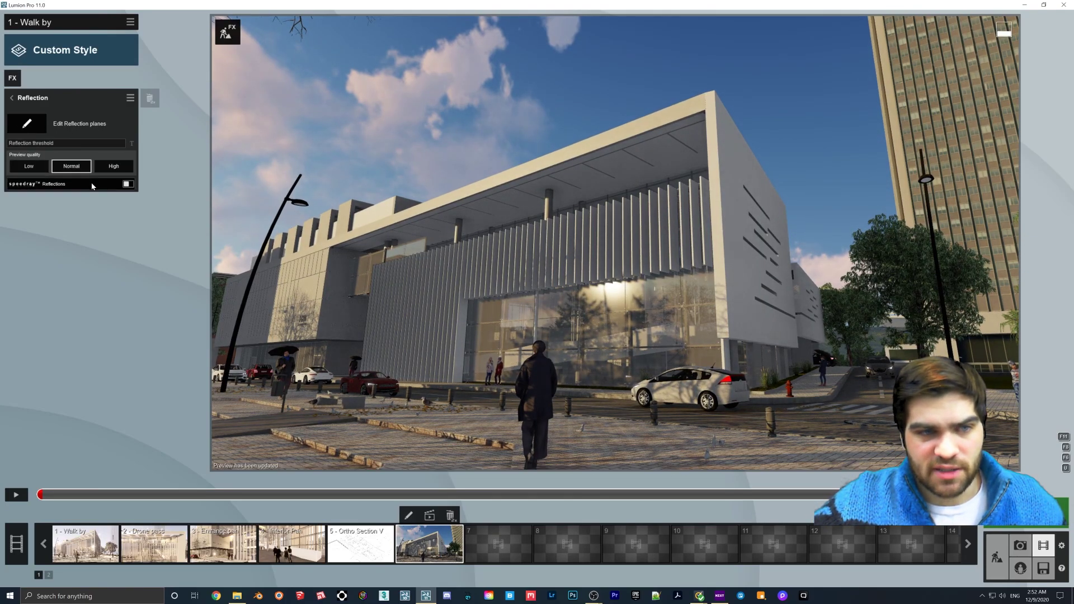
pyautogui.click(109, 187)
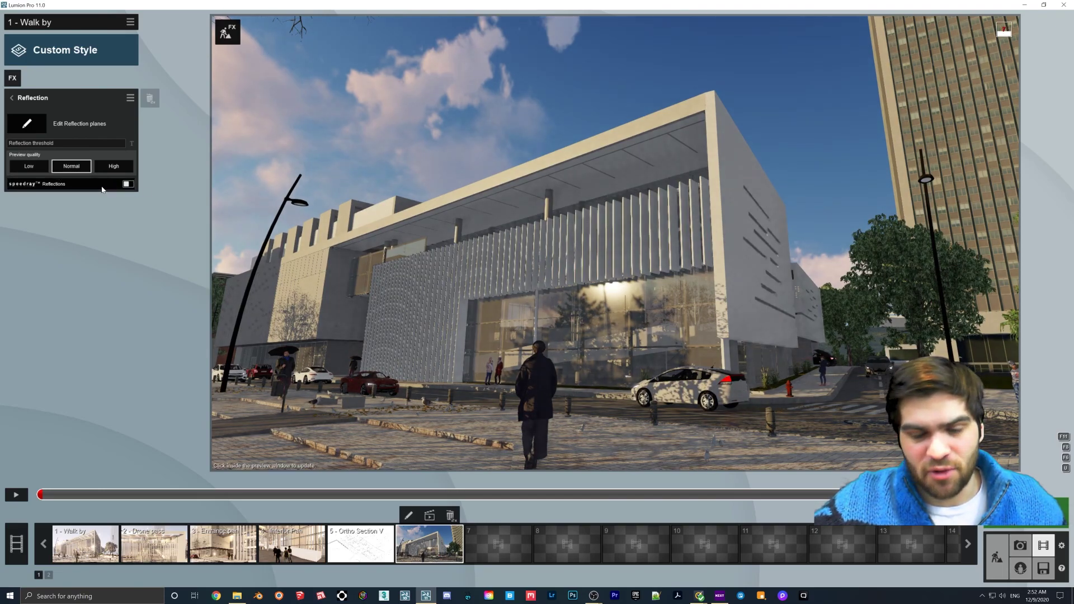
pyautogui.click(103, 190)
pyautogui.click(102, 189)
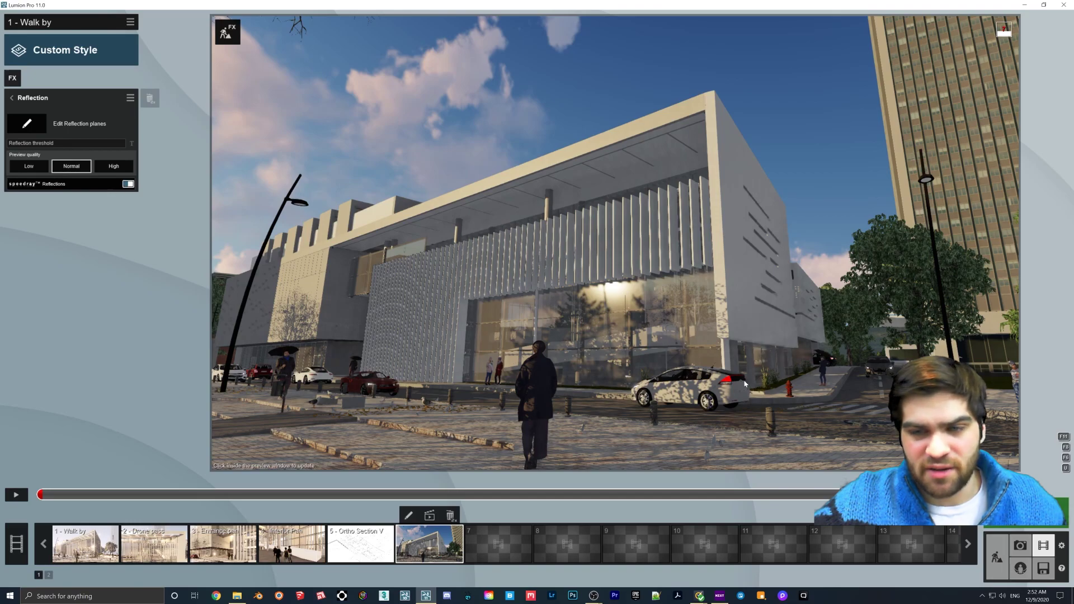
pyautogui.click(761, 396)
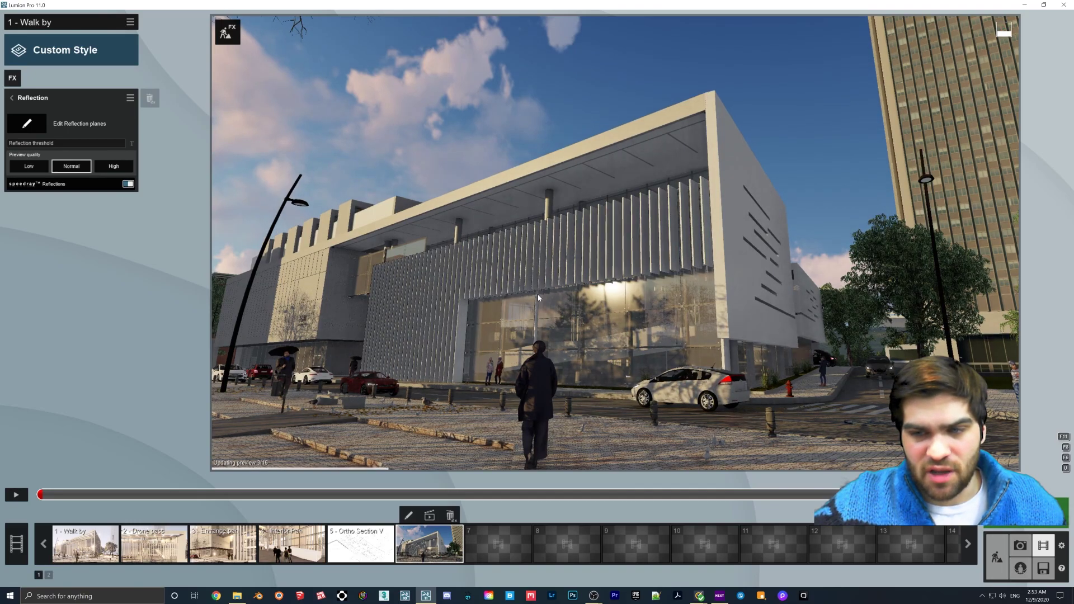
# - Compare the reflections at Low and Normal preview quality, ending on Normal
pyautogui.click(35, 169)
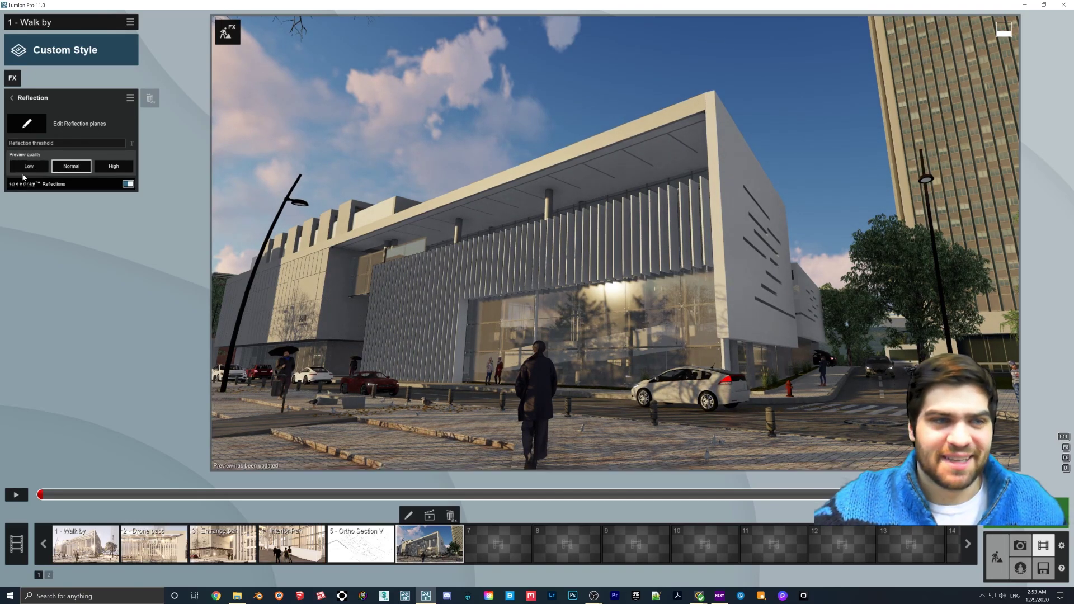
pyautogui.click(58, 187)
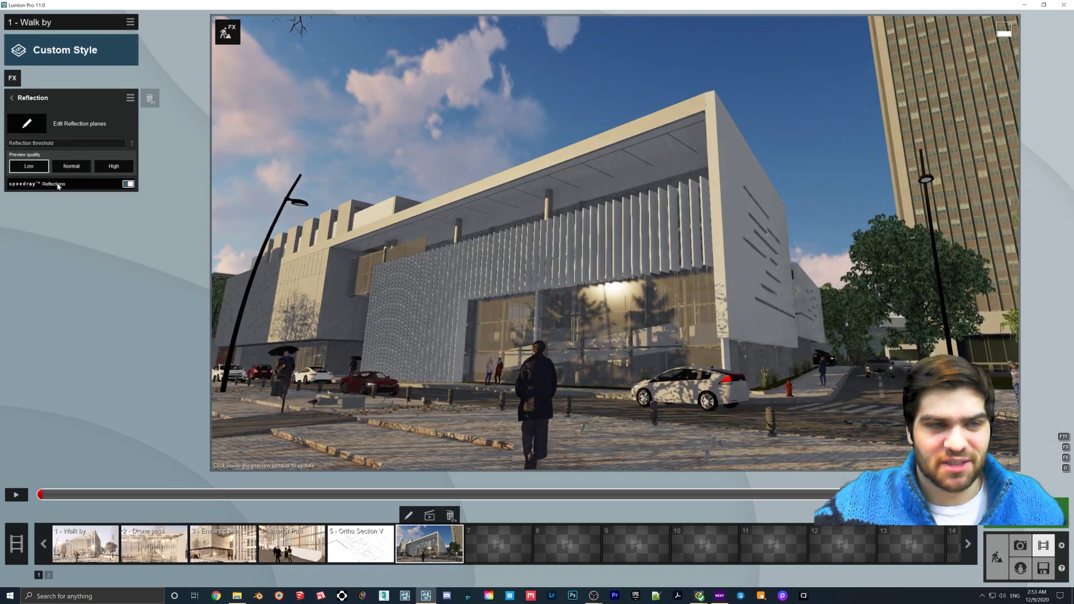
pyautogui.click(71, 167)
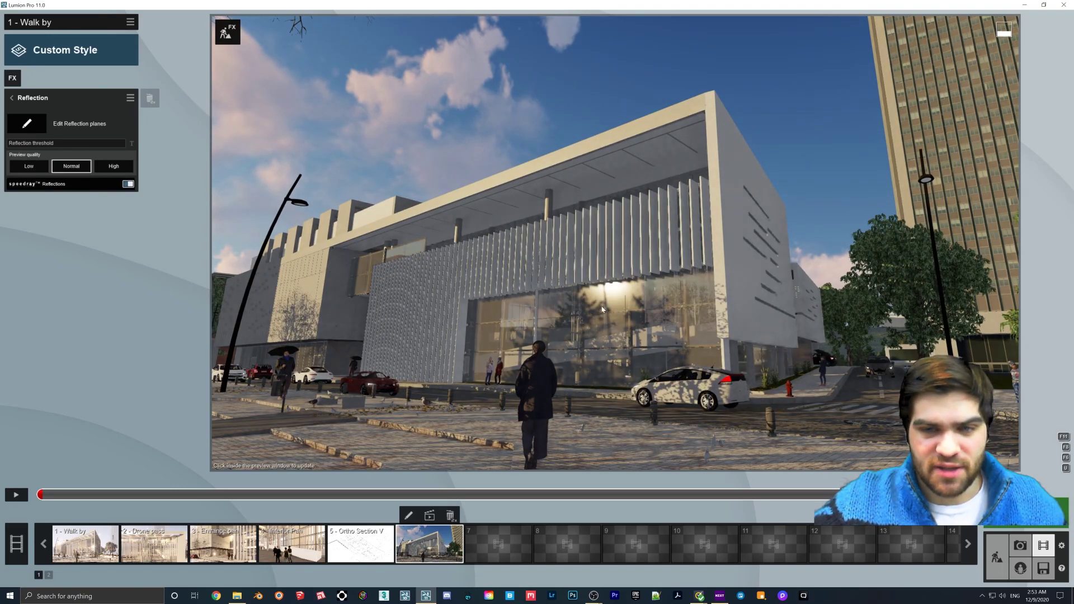
pyautogui.click(397, 258)
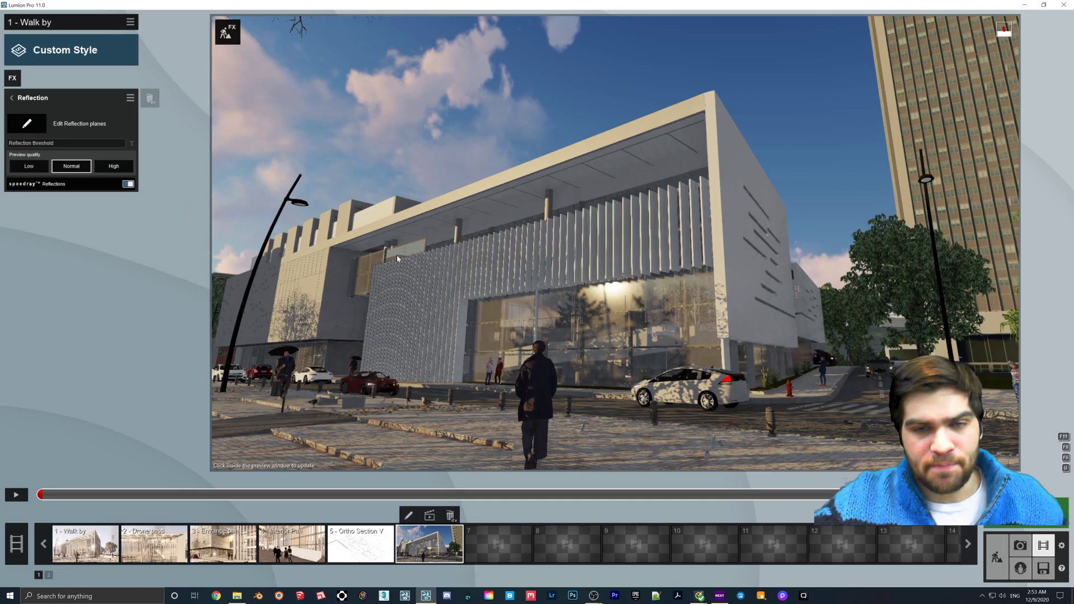
# - Play the clip to about its middle, pause it and scrub back near the start to examine the facade reflections
pyautogui.click(16, 495)
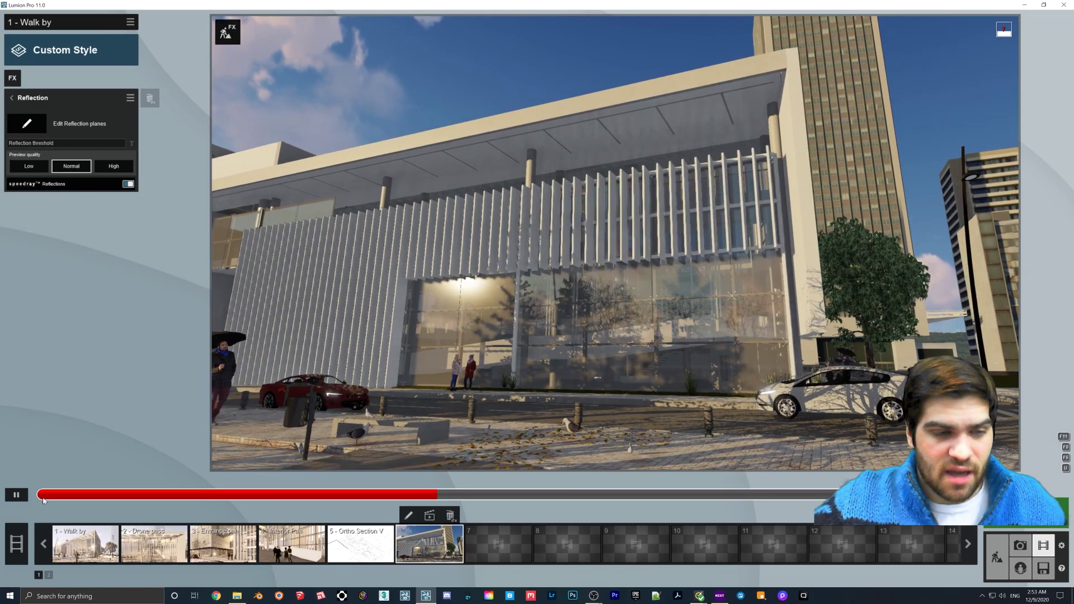
pyautogui.click(20, 496)
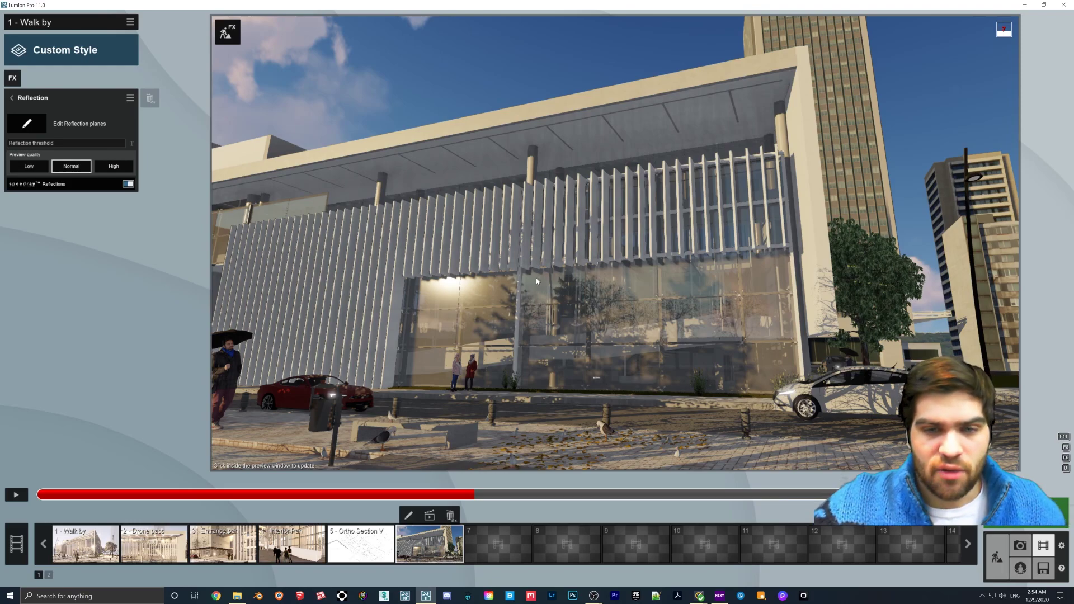
pyautogui.click(715, 361)
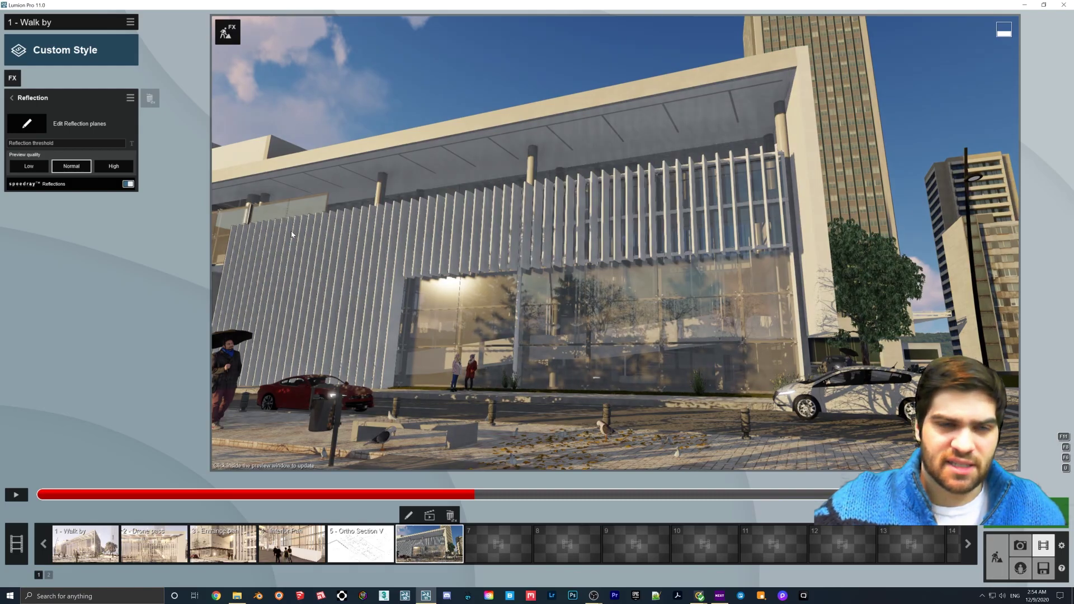
pyautogui.click(341, 495)
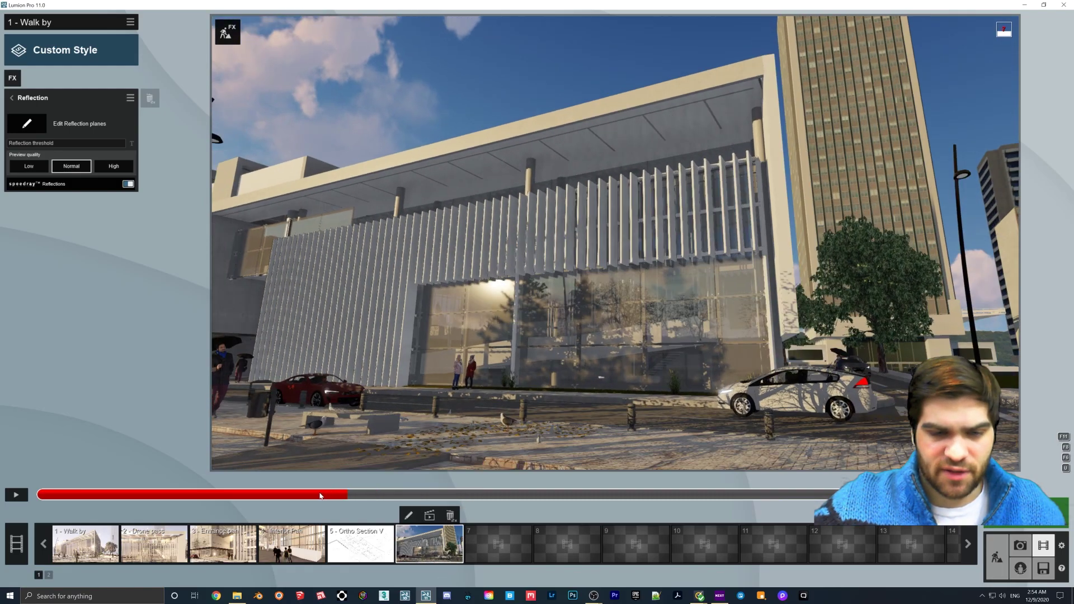
pyautogui.click(98, 497)
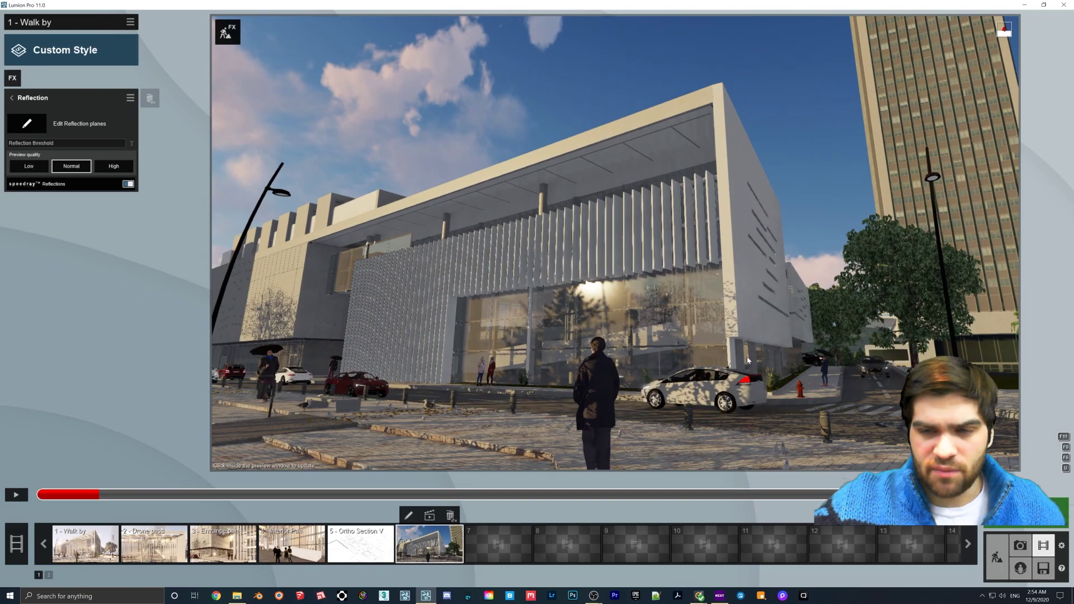